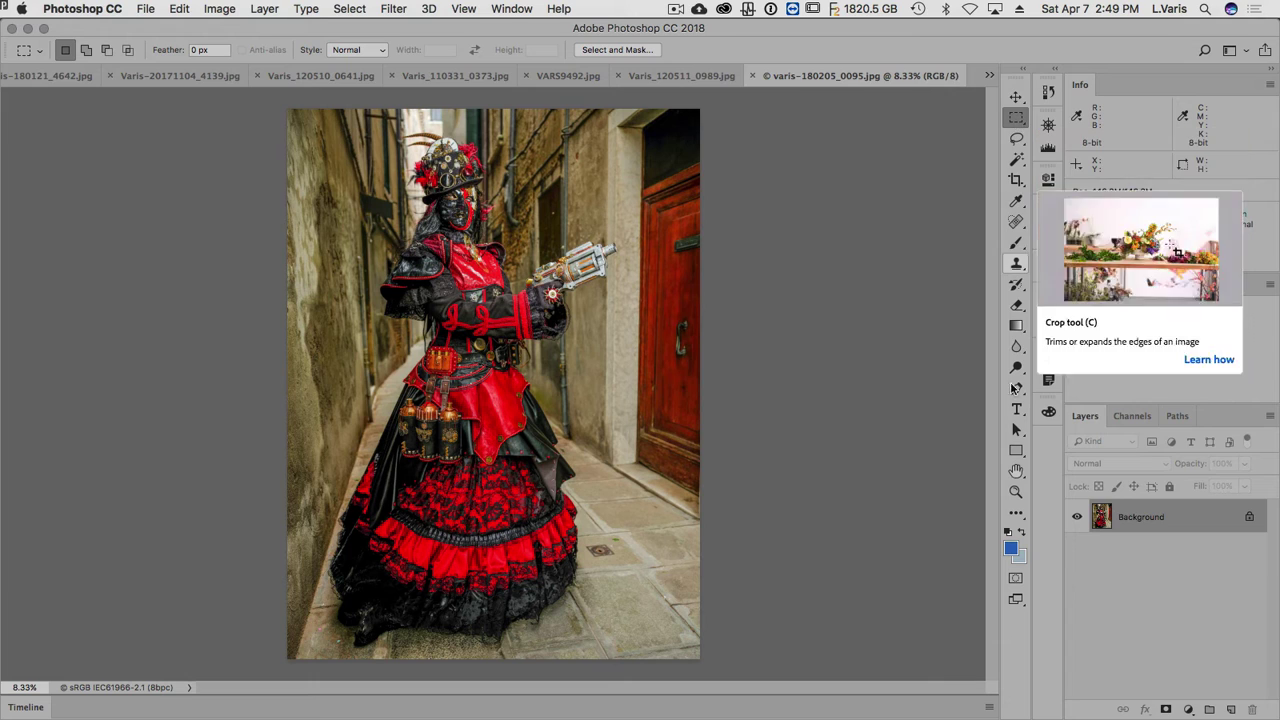
Step: Open Select and Mask, run Select Subject on the costumed figure, and zoom in on its head
left_click(623, 50)
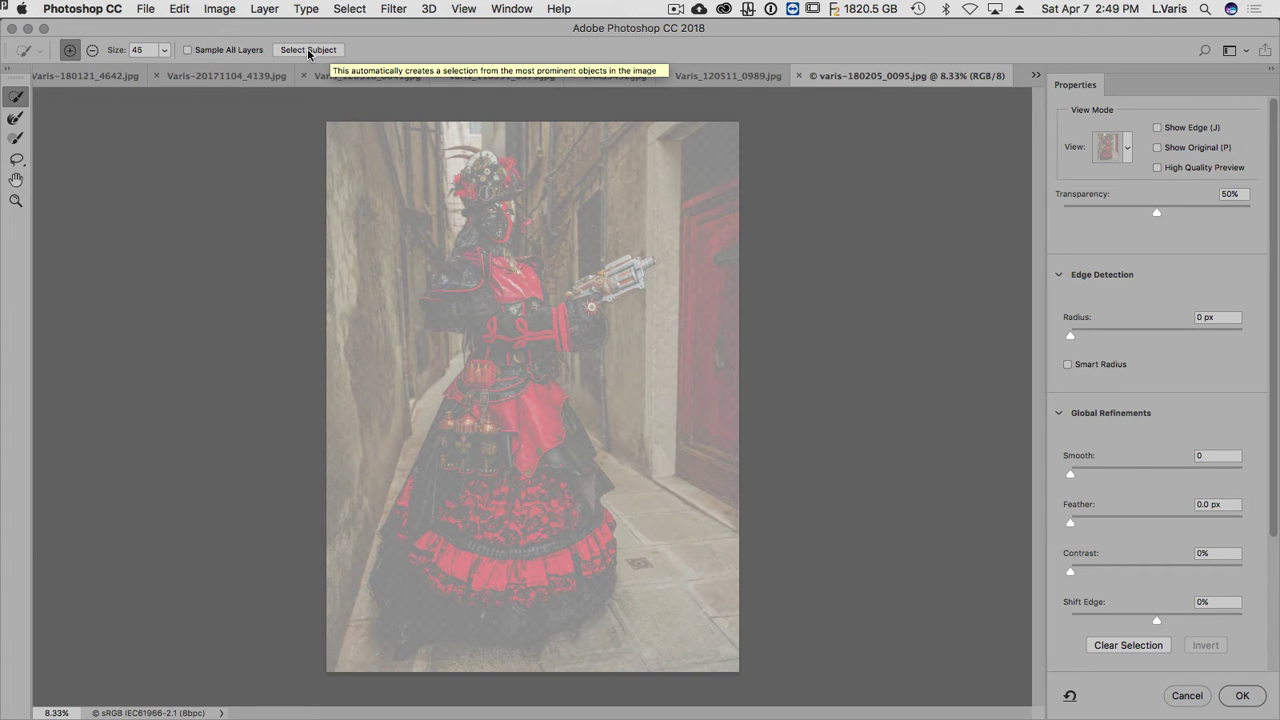
left_click(308, 50)
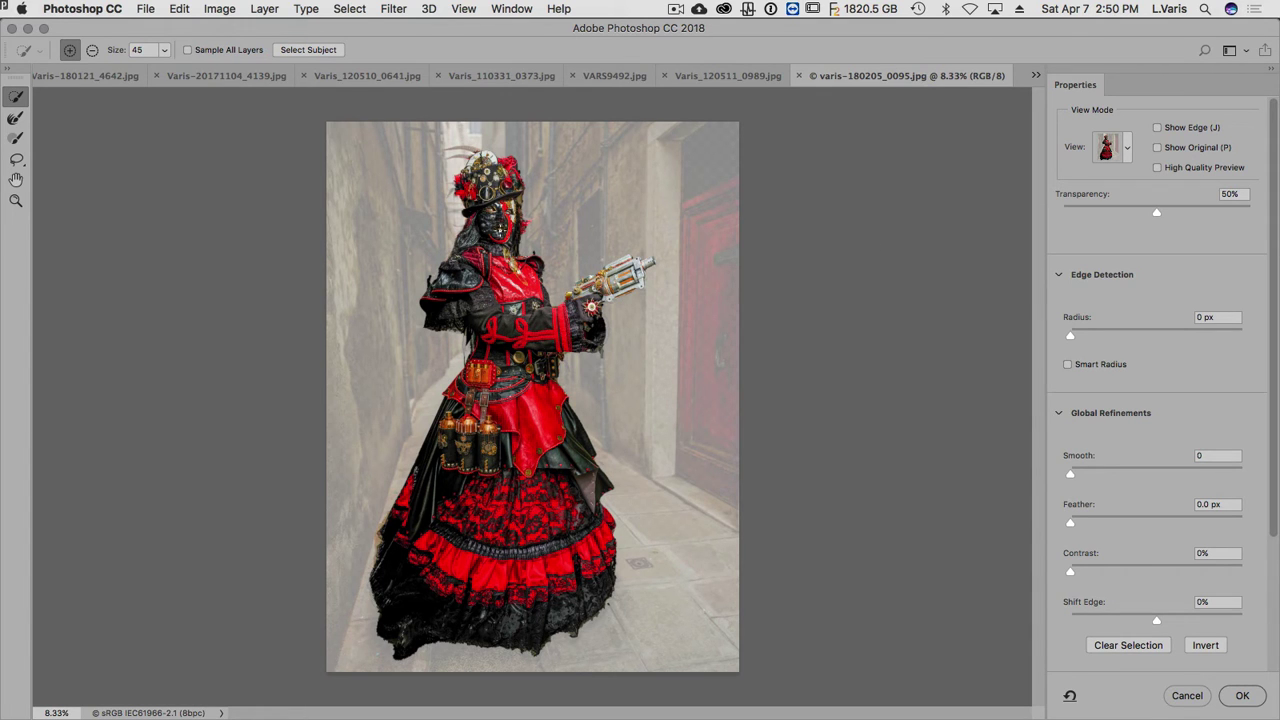
scroll(500, 222, "up", 1)
scroll(493, 236, "up", 2)
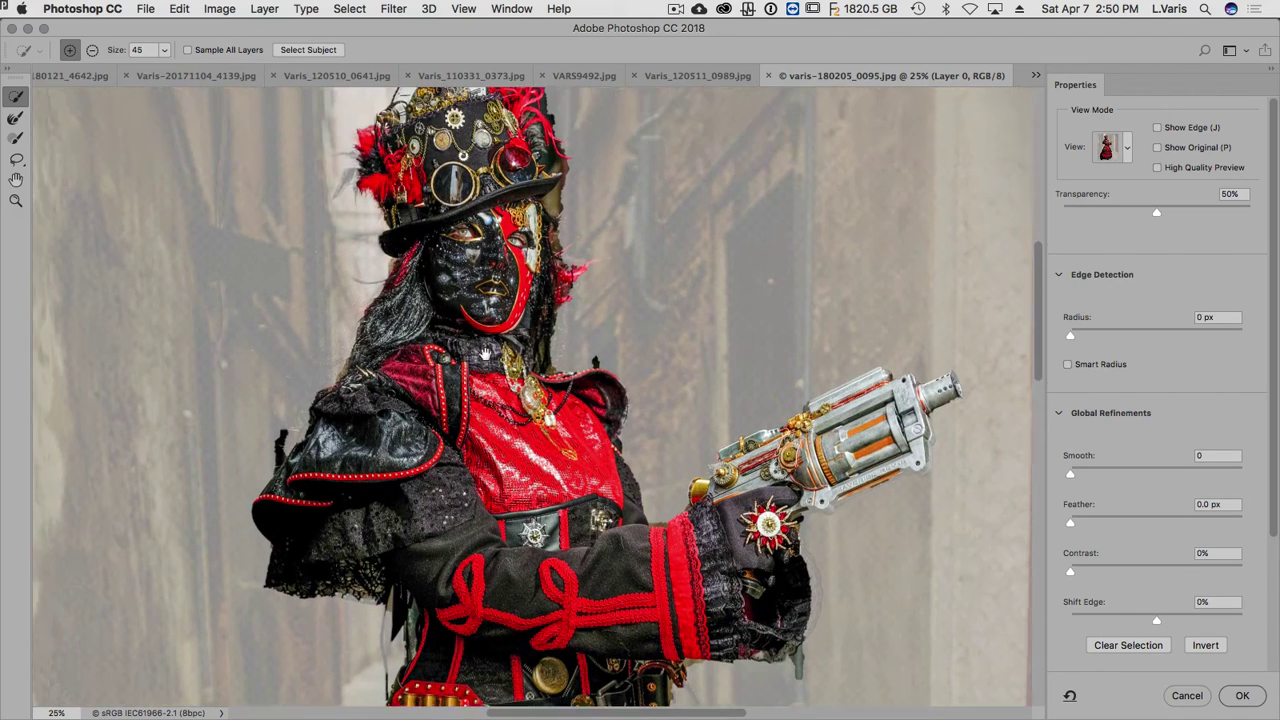
Step: Set the Edge Detection radius to 4 px and brush the hat's feather plumes into the selection
scroll(453, 272, "up", 3)
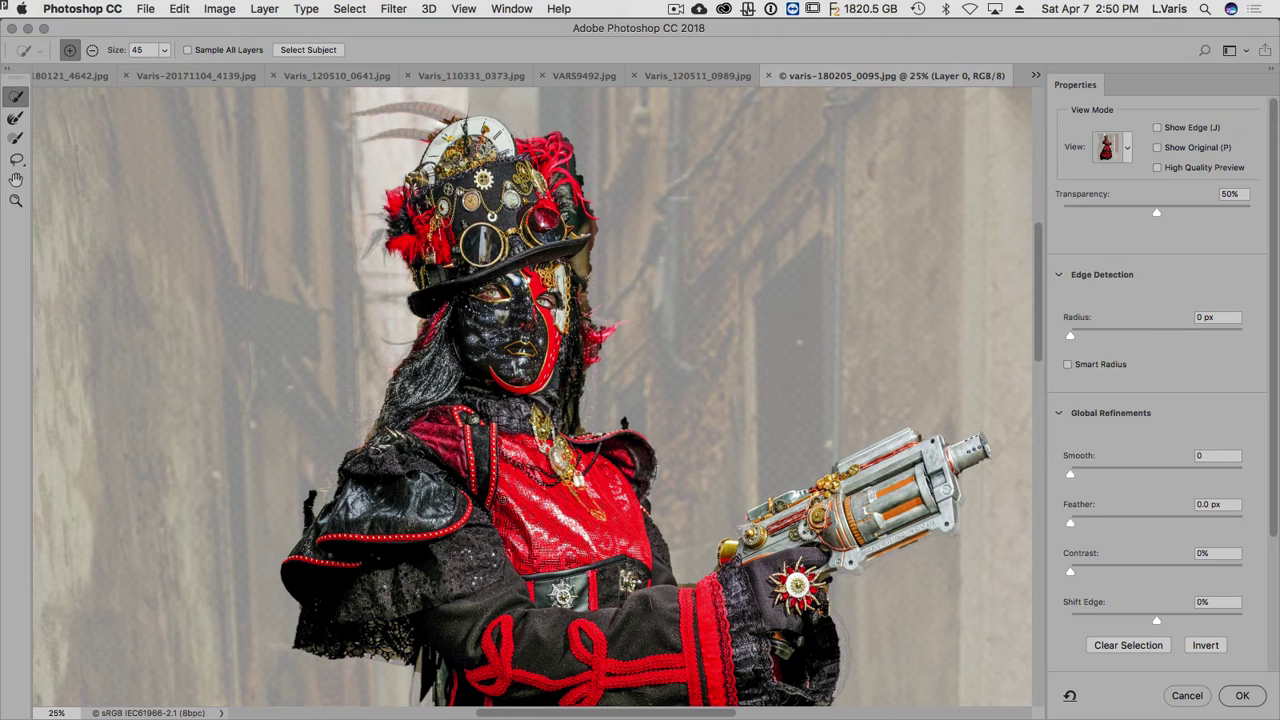
left_click_drag(1070, 338, 1105, 340)
mouse_move(452, 118)
left_mouse_down()
mouse_move(386, 108)
mouse_move(438, 138)
left_mouse_up()
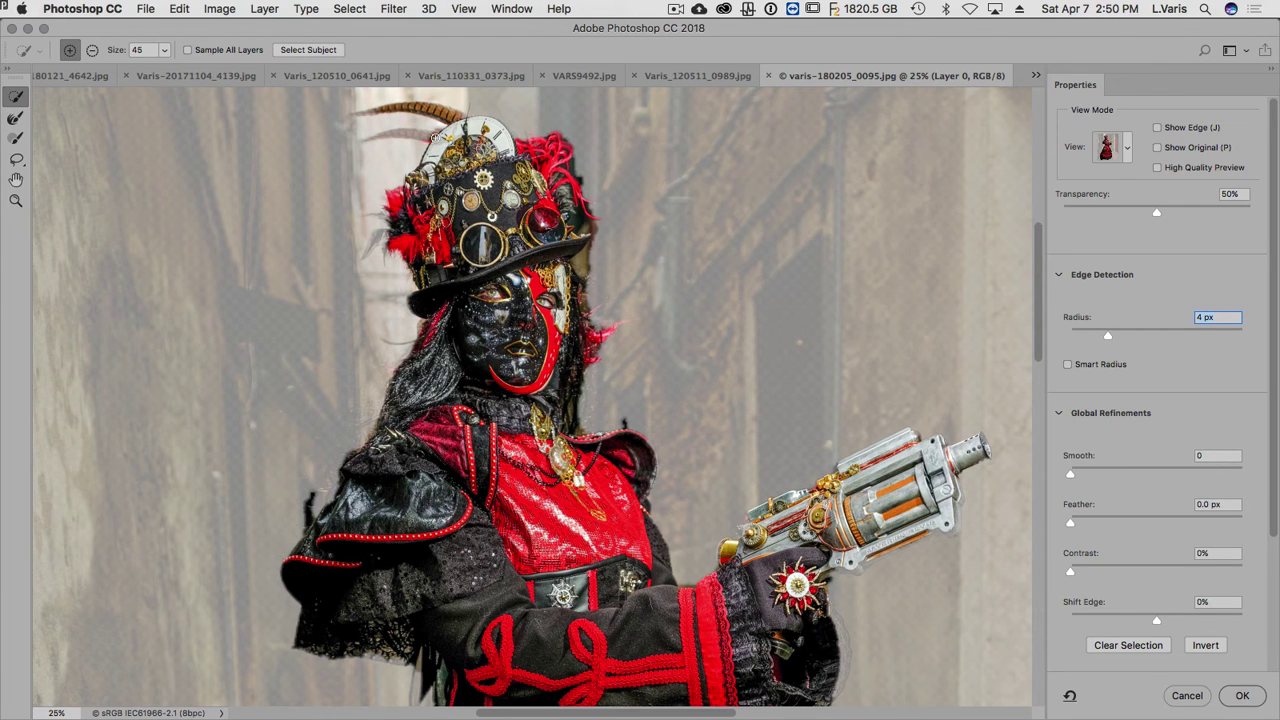
mouse_move(394, 133)
left_mouse_down()
mouse_move(366, 137)
mouse_move(370, 114)
mouse_move(387, 124)
left_mouse_up()
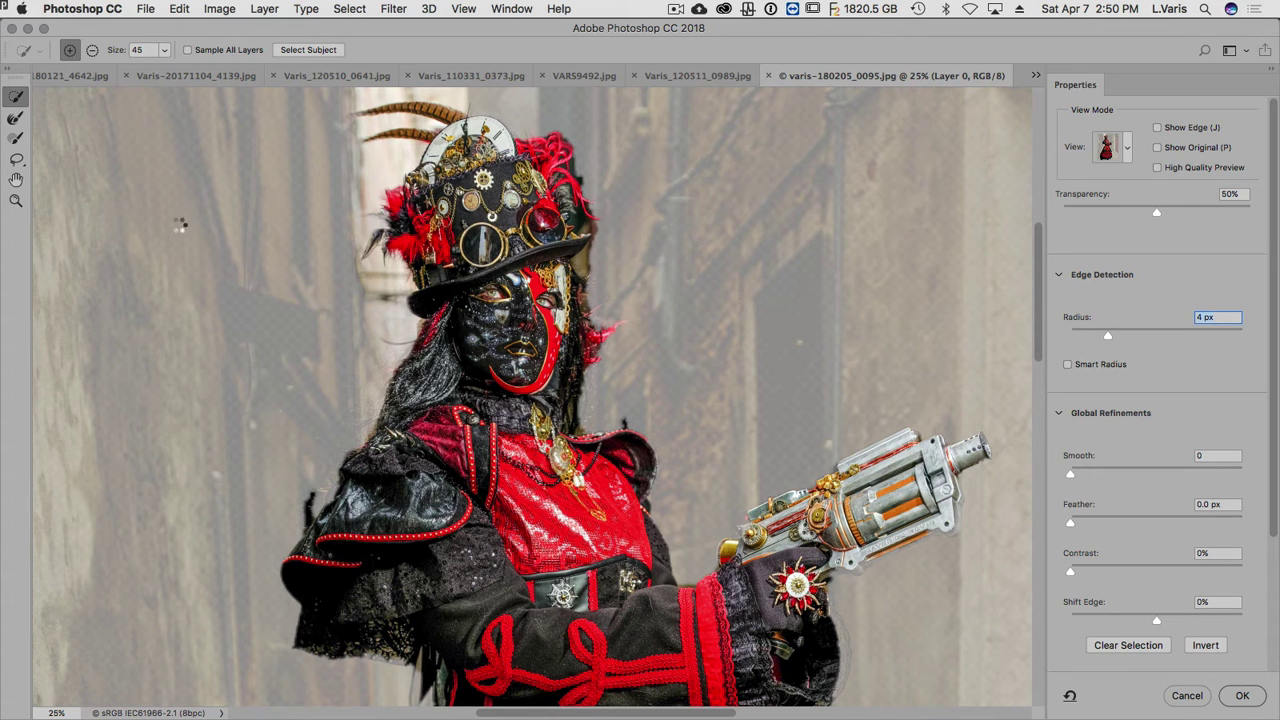
Step: Refine the hip edge with a size-70 Refine Edge Brush and subtract background along the cape's left edge
left_click(15, 117)
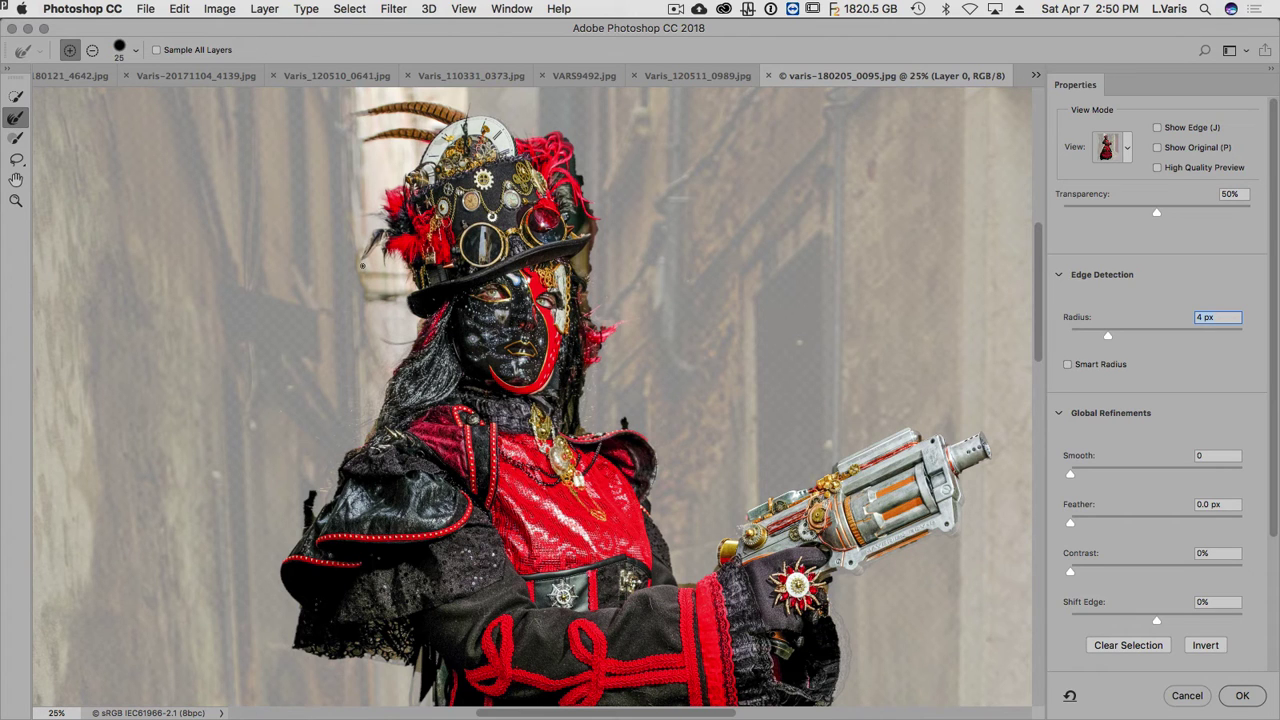
key("bracketright")
key("bracketright")
key("bracketright")
key("bracketright")
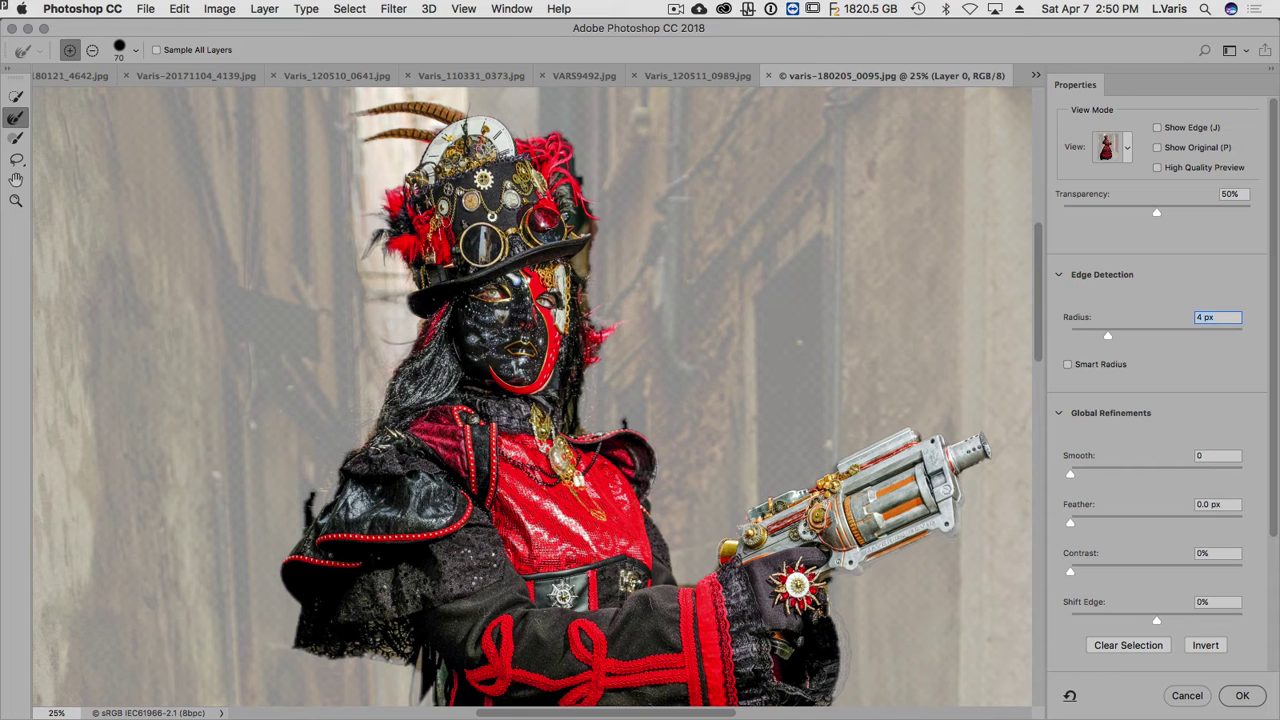
mouse_move(816, 622)
left_mouse_down()
mouse_move(770, 394)
mouse_move(778, 412)
left_mouse_up()
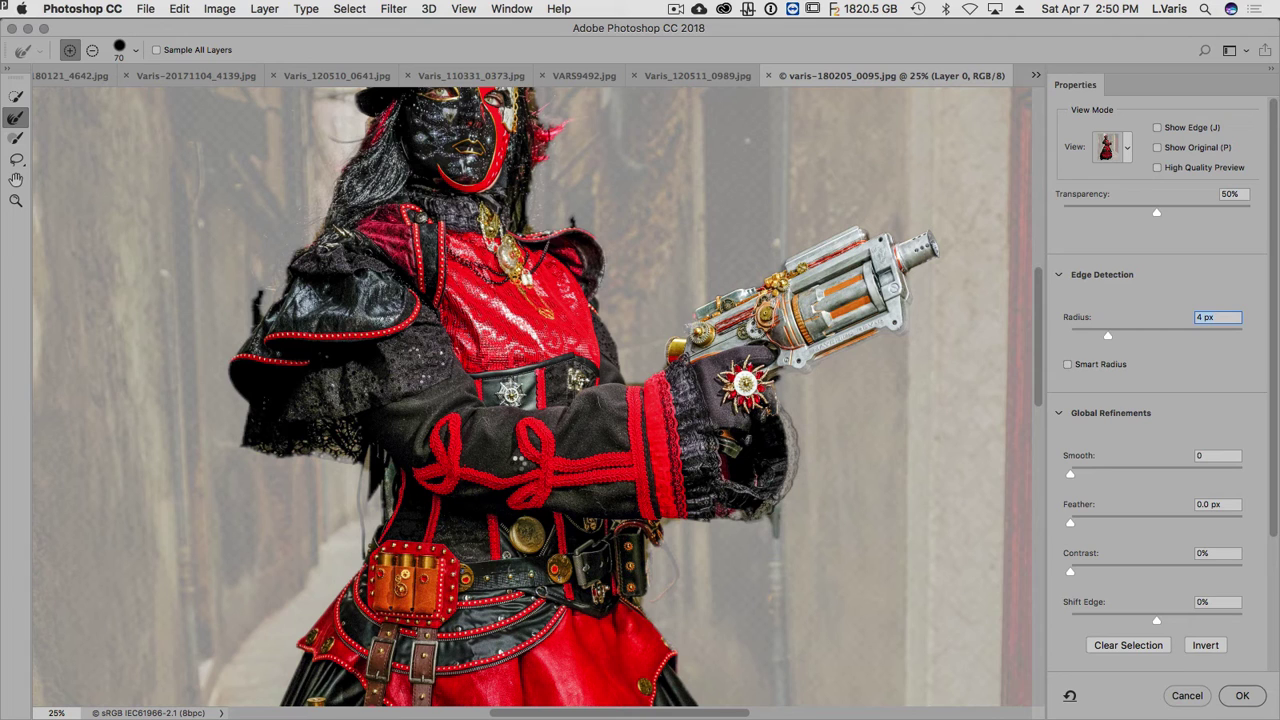
left_click_drag(360, 462, 362, 492)
left_click(16, 138)
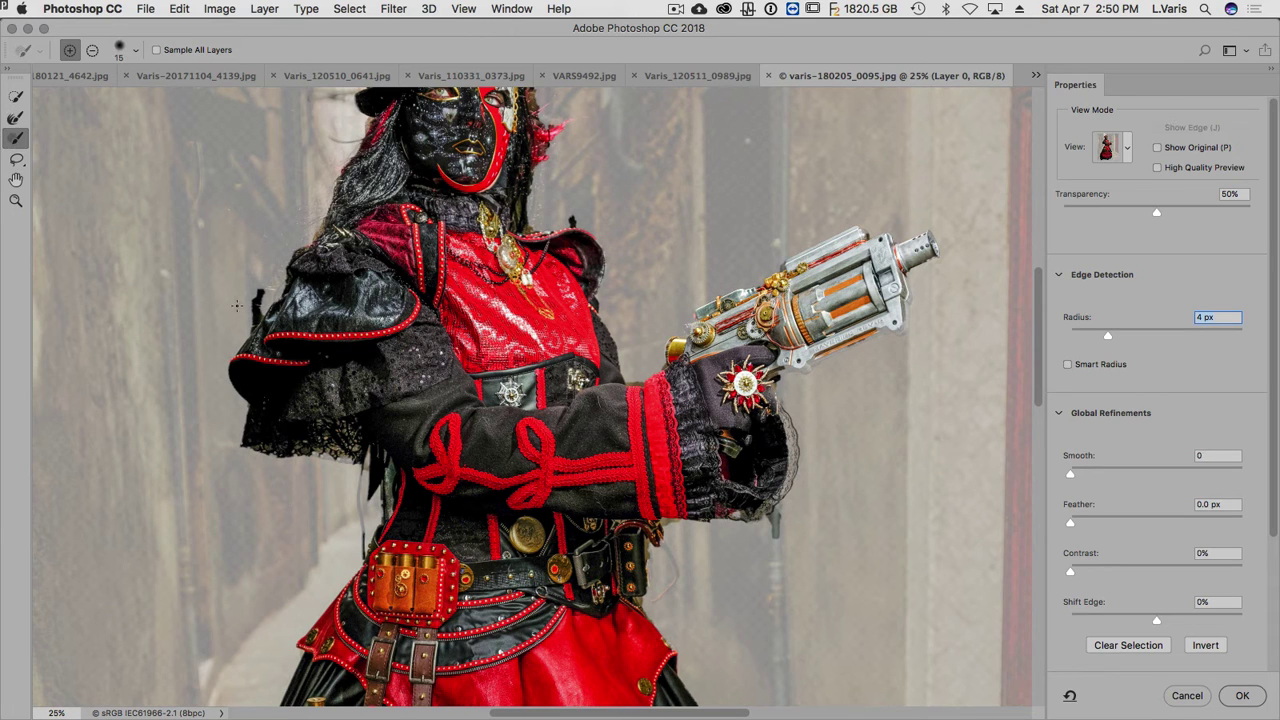
key("alt")
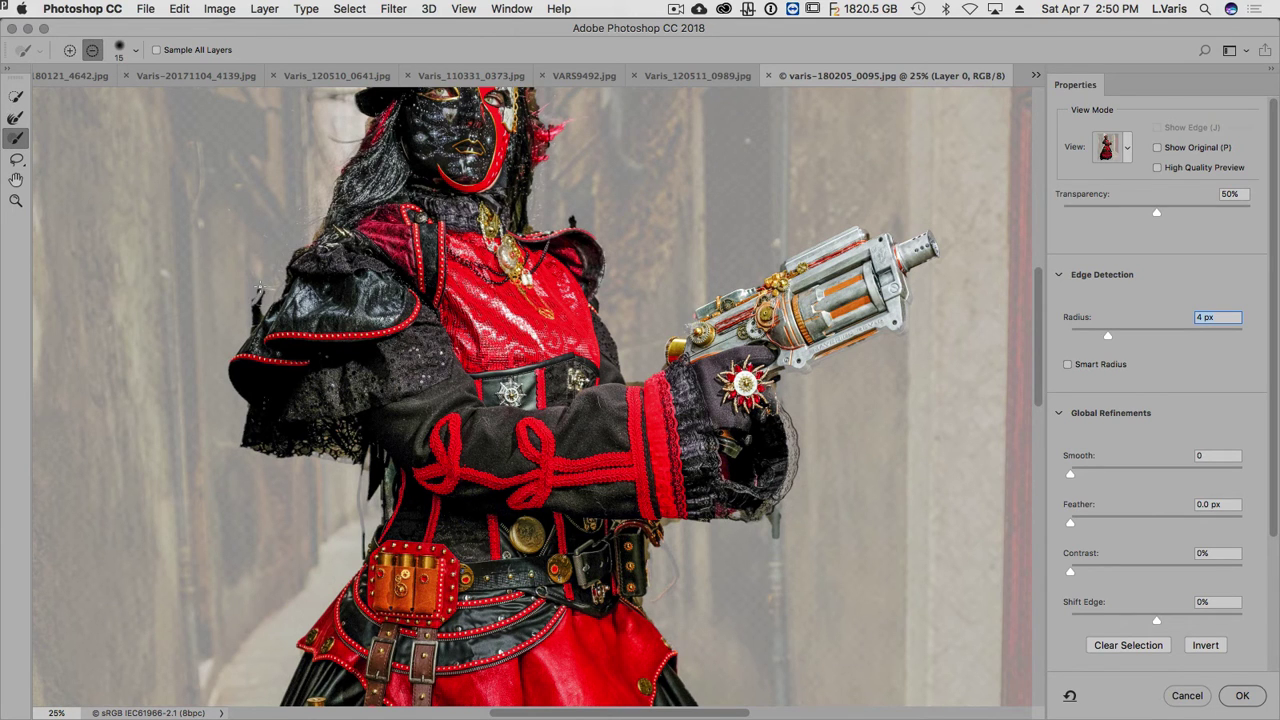
mouse_move(258, 287)
left_mouse_down()
mouse_move(248, 318)
mouse_move(262, 310)
left_mouse_up()
Step: Reset the Edge Detection radius to 0 px, zoom out, and cancel Select and Mask
type("0")
key("Return")
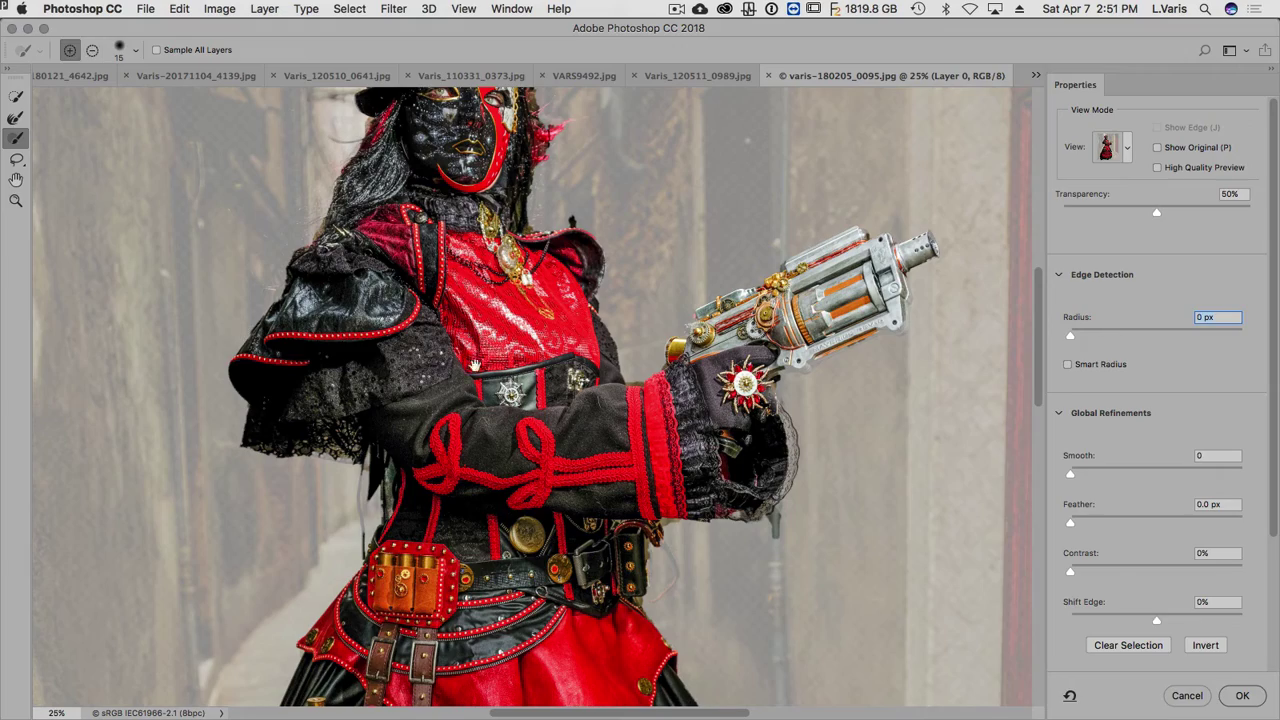
scroll(540, 250, "down", 10)
scroll(604, 162, "down", 10)
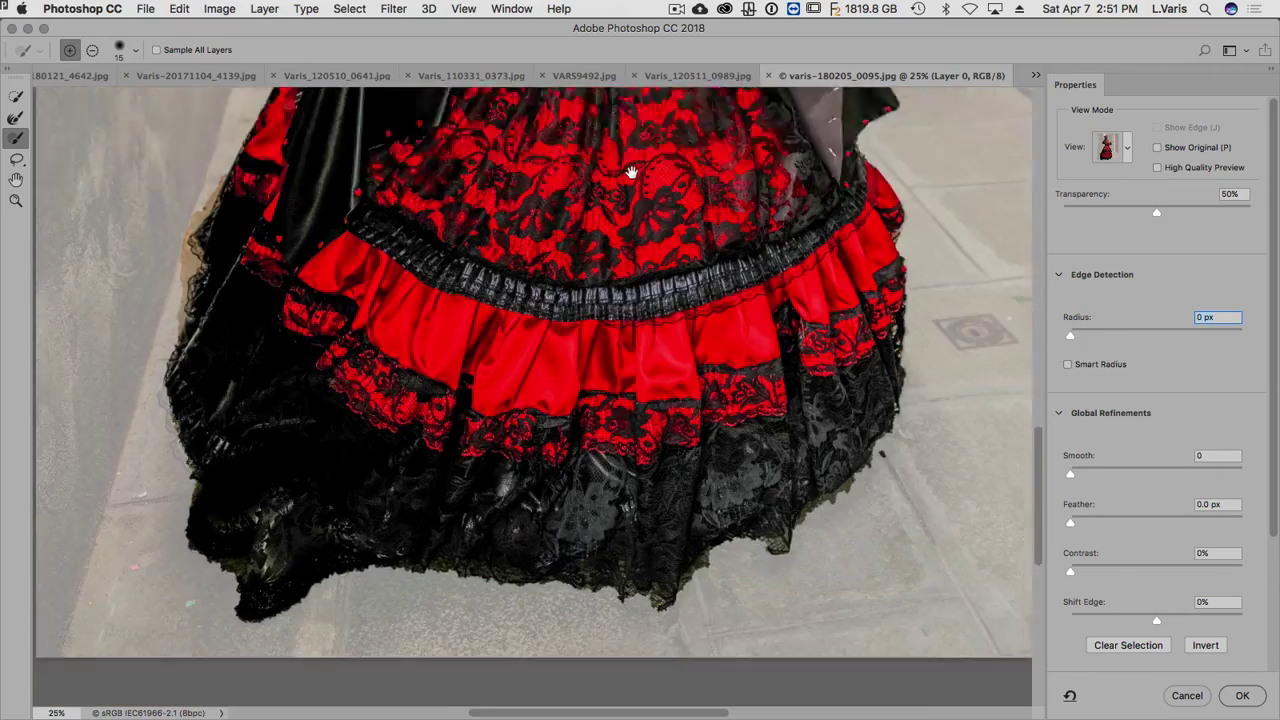
scroll(604, 466, "up", 15)
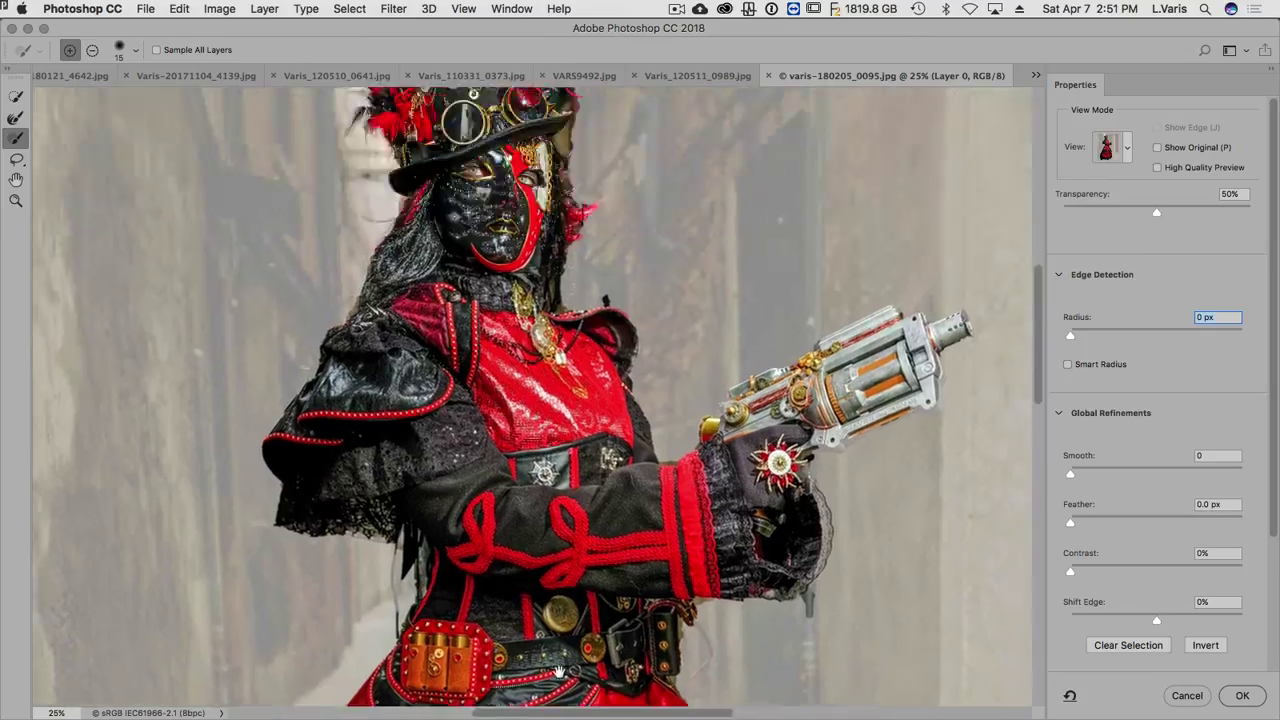
scroll(650, 401, "down", 3)
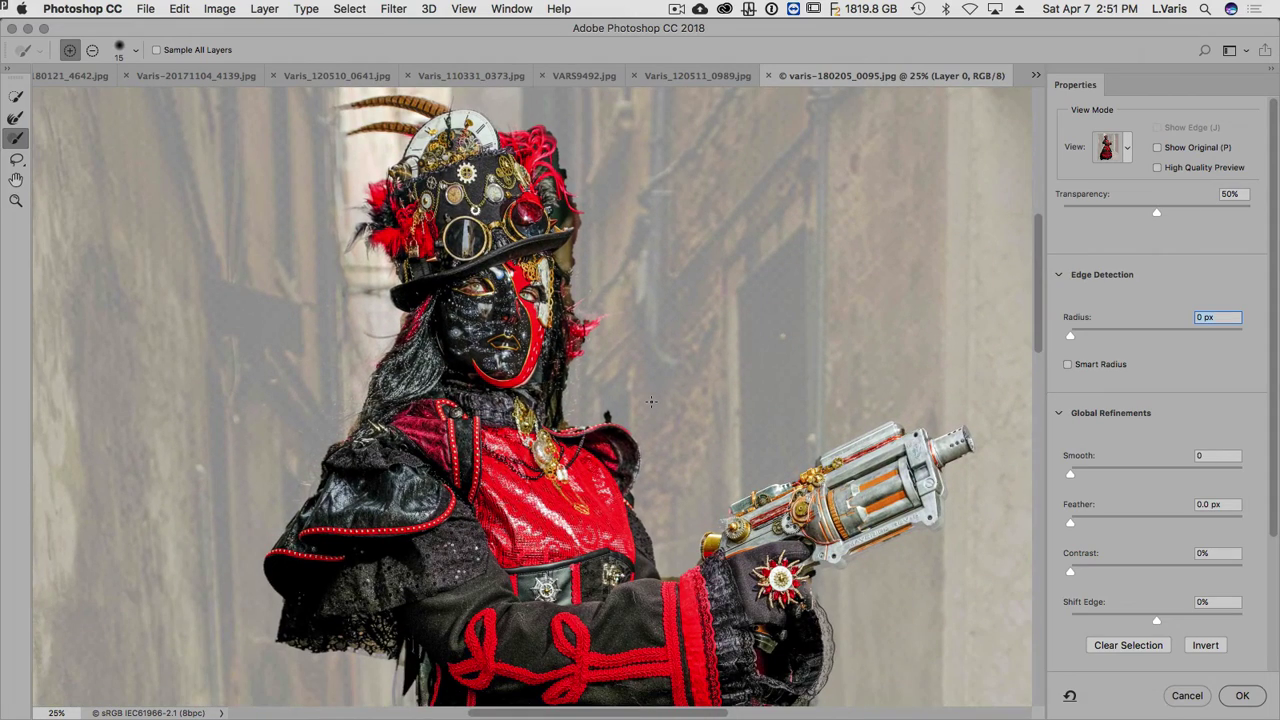
key("super+minus")
key("super+minus")
key("super+minus")
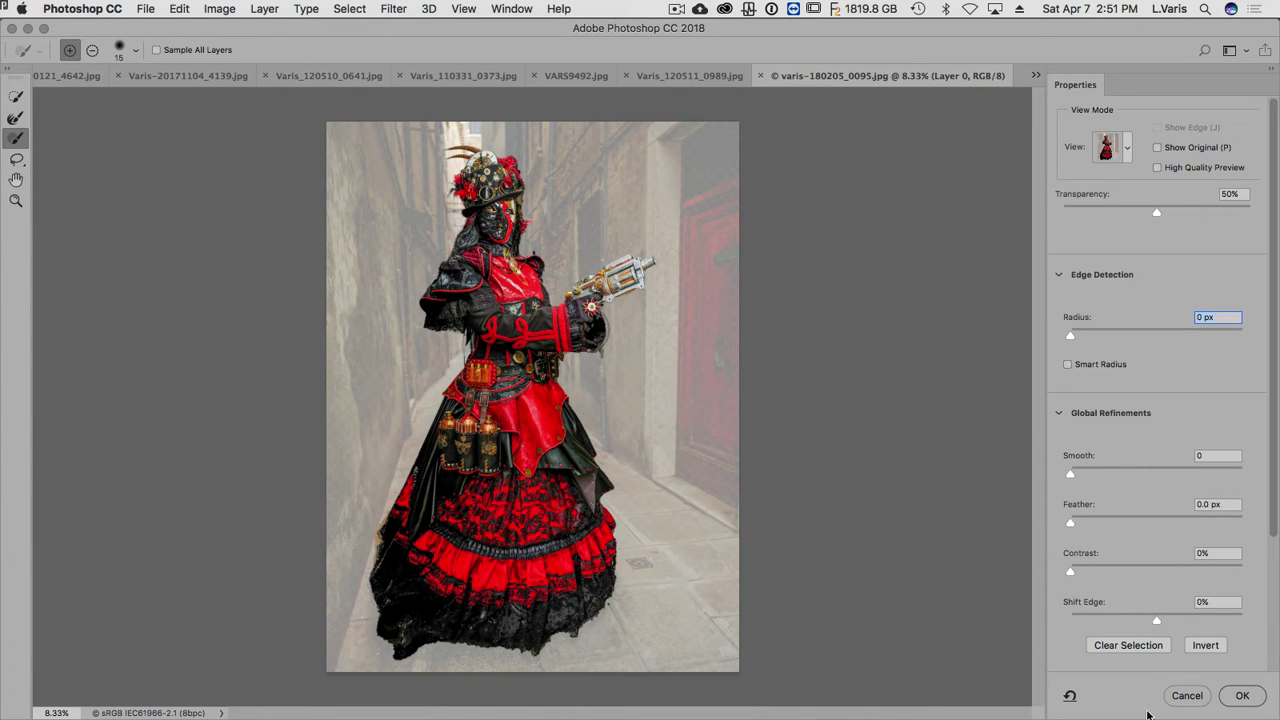
left_click(1187, 696)
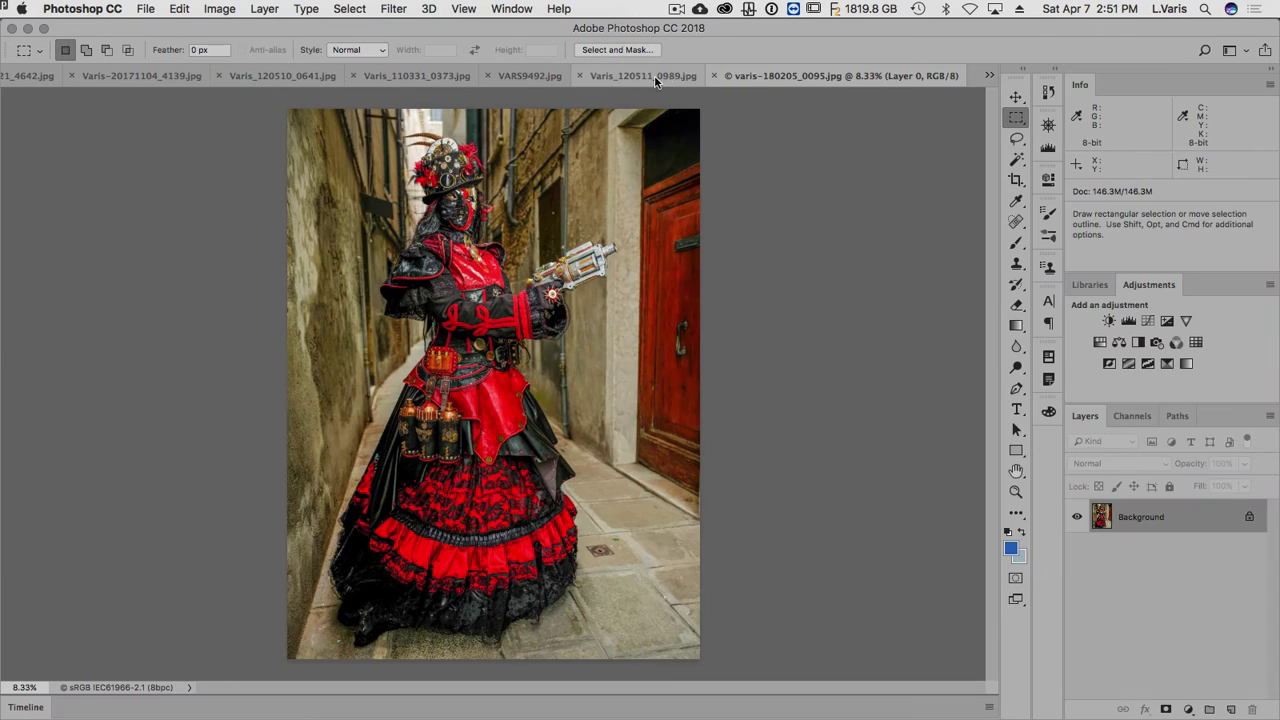
Step: Switch to the glassworker photo varis-180208_0111.jpg from the document tab overflow list
left_click(655, 78)
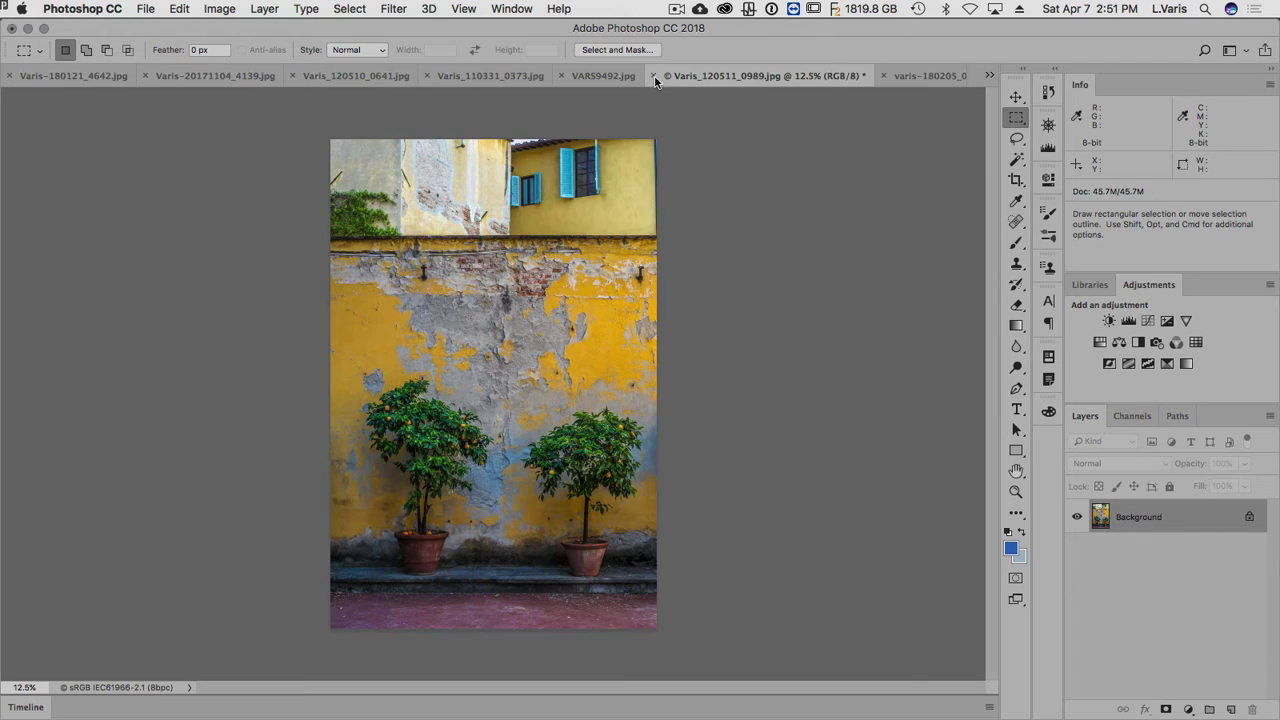
left_click(991, 76)
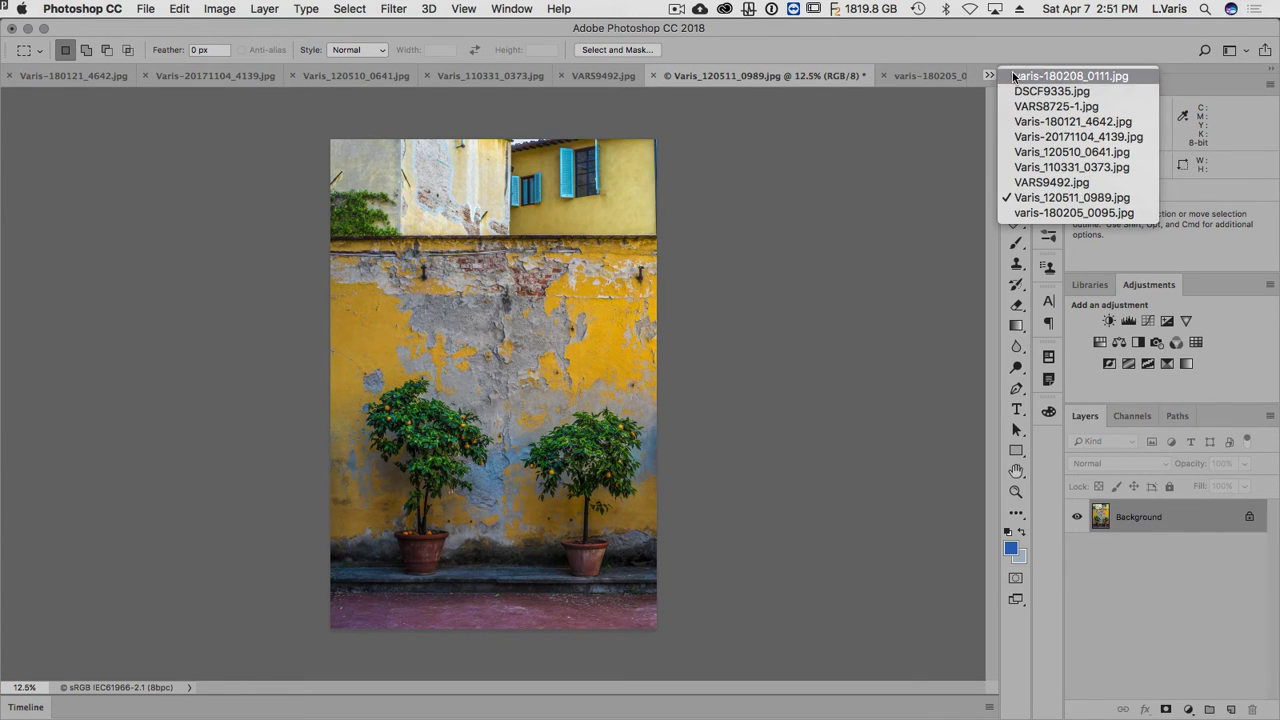
left_click(1010, 76)
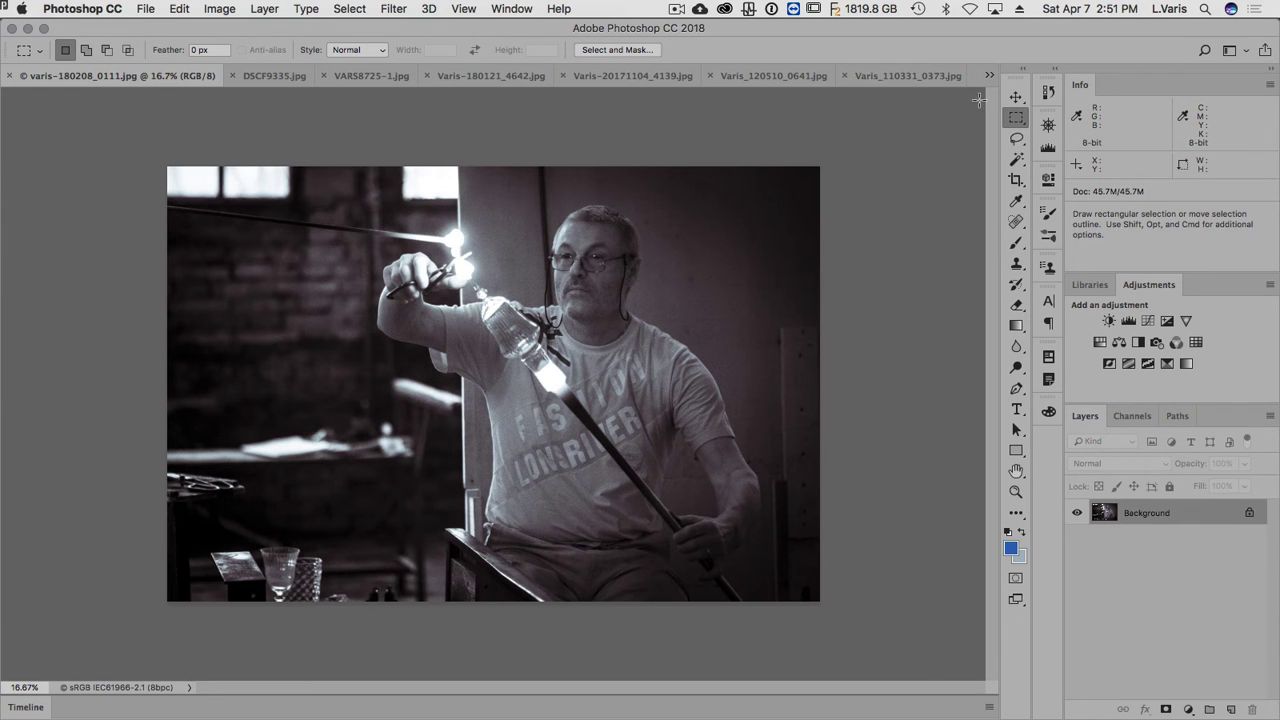
Step: Open Select and Mask, run Select Subject on the seated glassworker, and zoom in on his torso
left_click(612, 50)
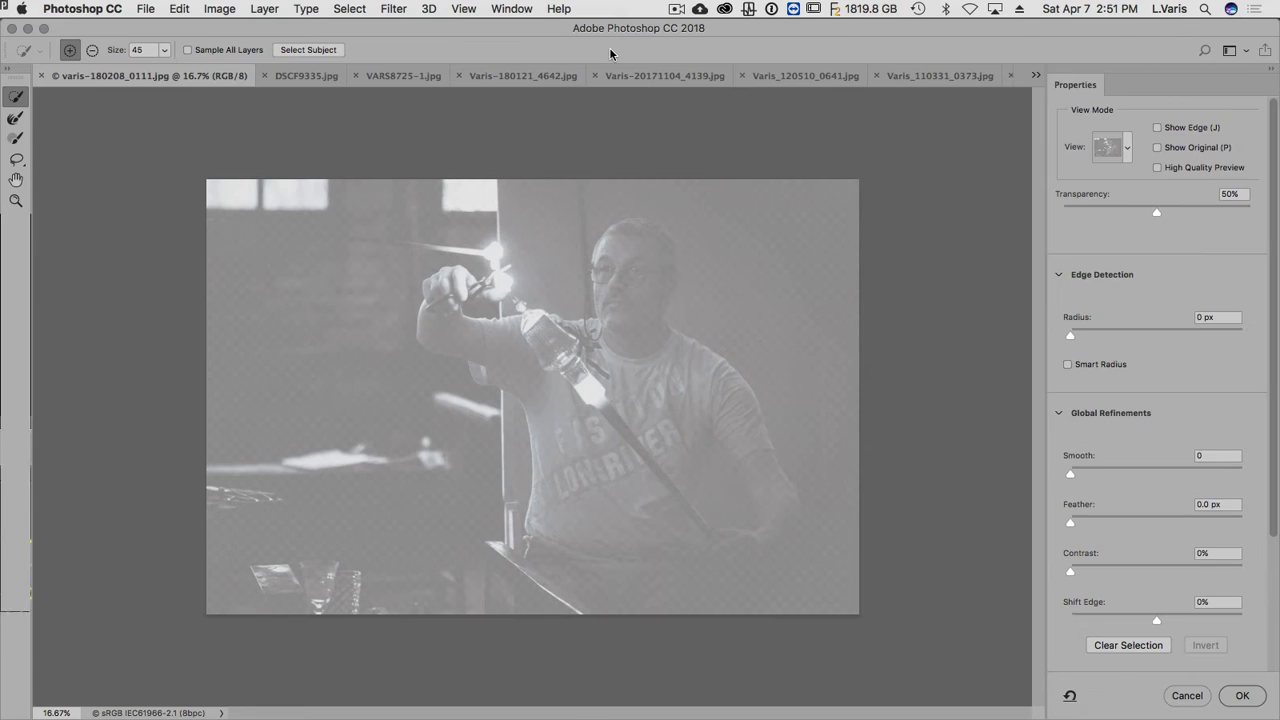
left_click(305, 51)
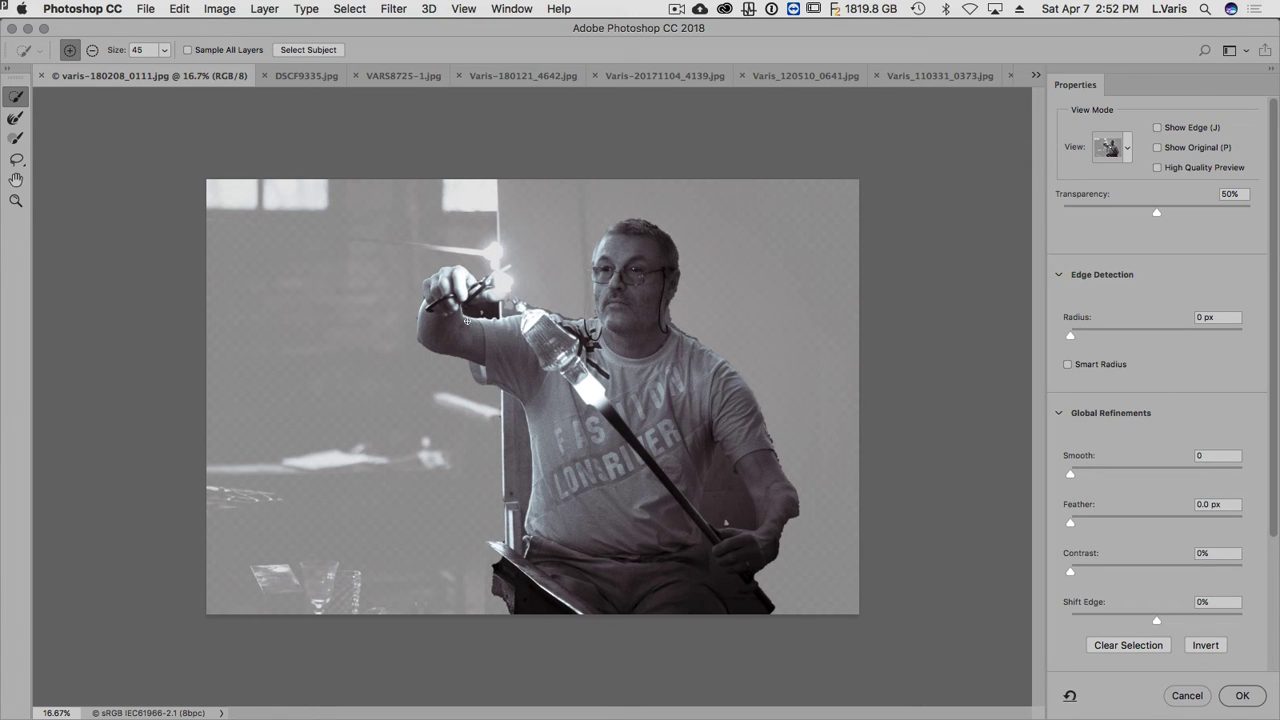
left_click(493, 279)
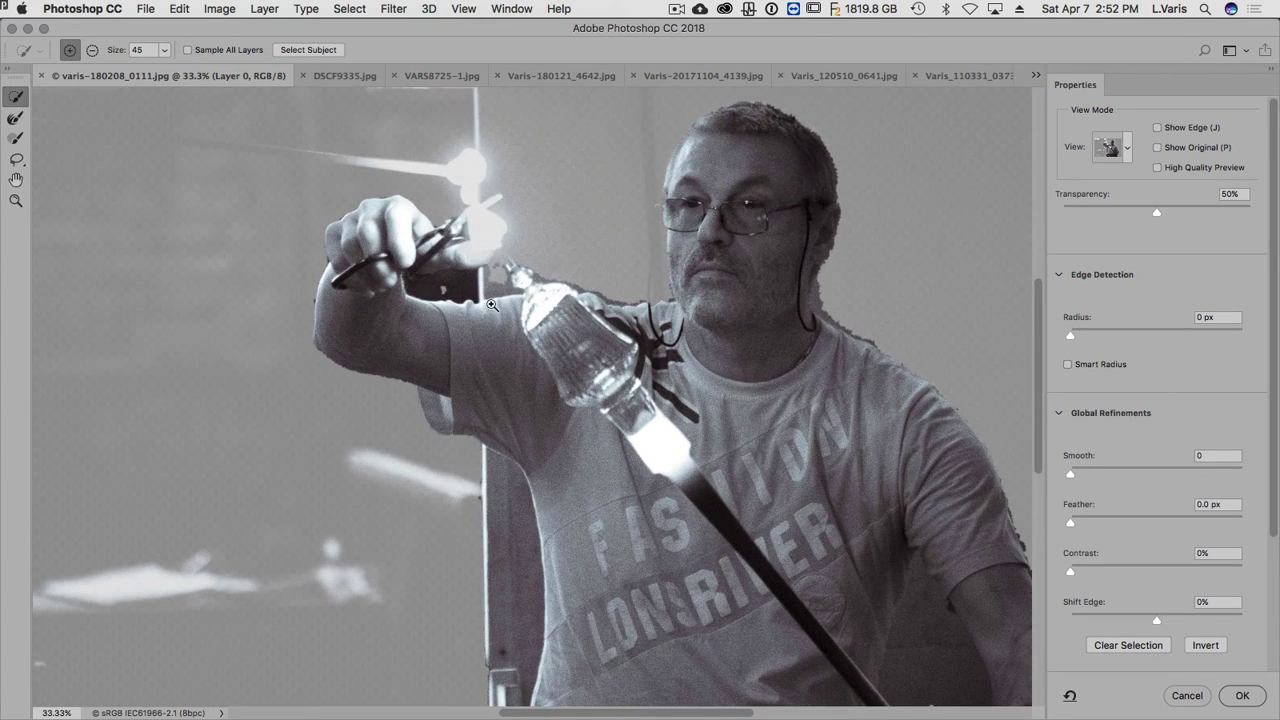
left_click_drag(529, 546, 462, 370)
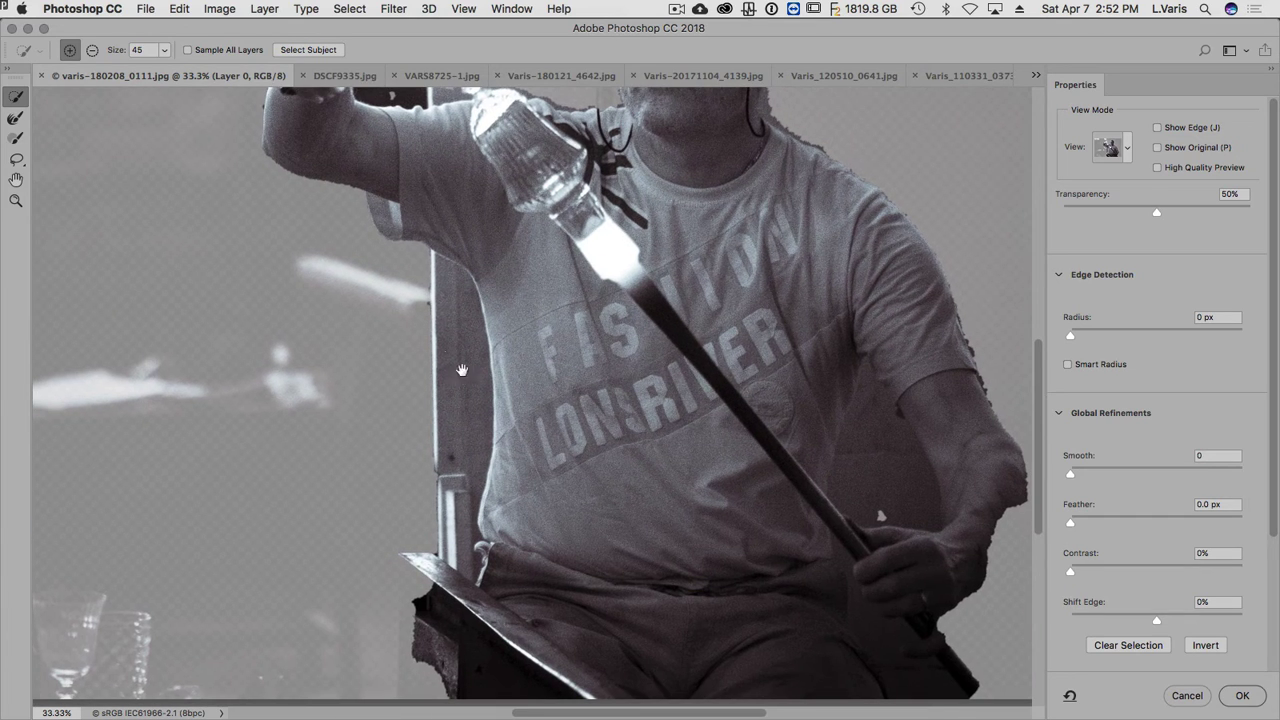
left_click(16, 139)
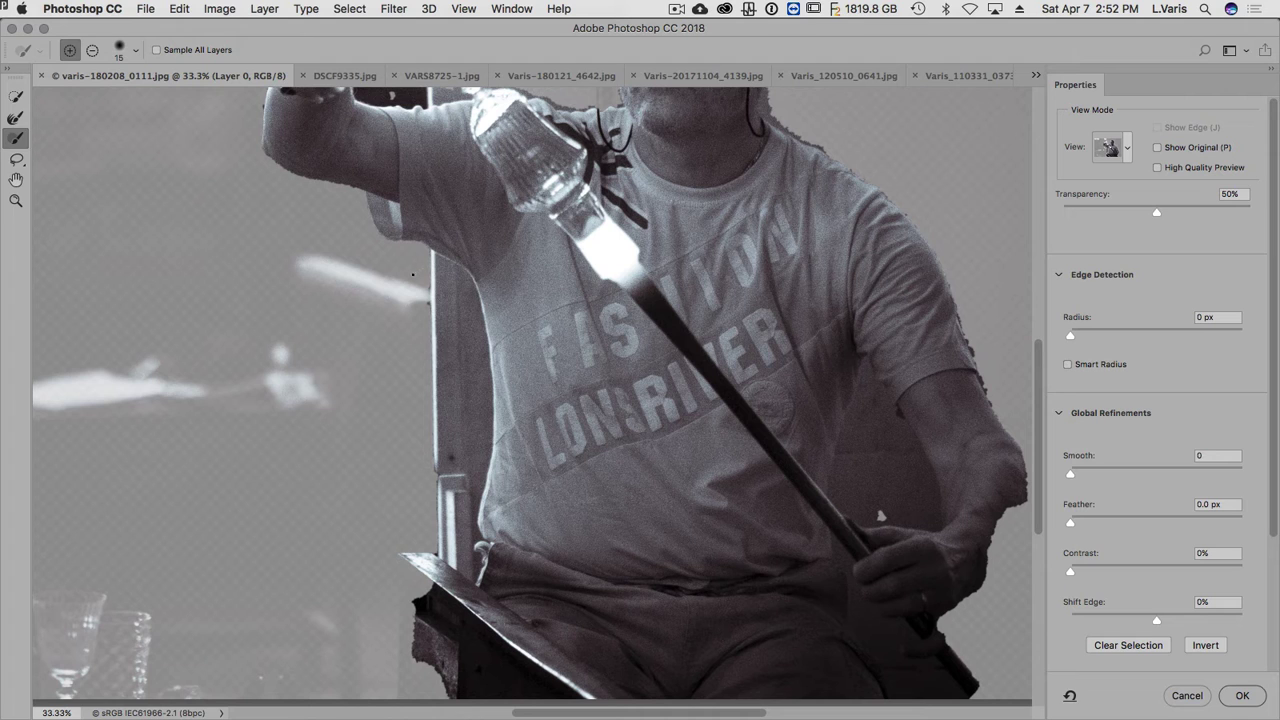
mouse_move(412, 274)
left_mouse_down()
mouse_move(430, 274)
mouse_move(462, 470)
mouse_move(443, 314)
mouse_move(454, 548)
mouse_move(437, 482)
left_mouse_up()
key("alt")
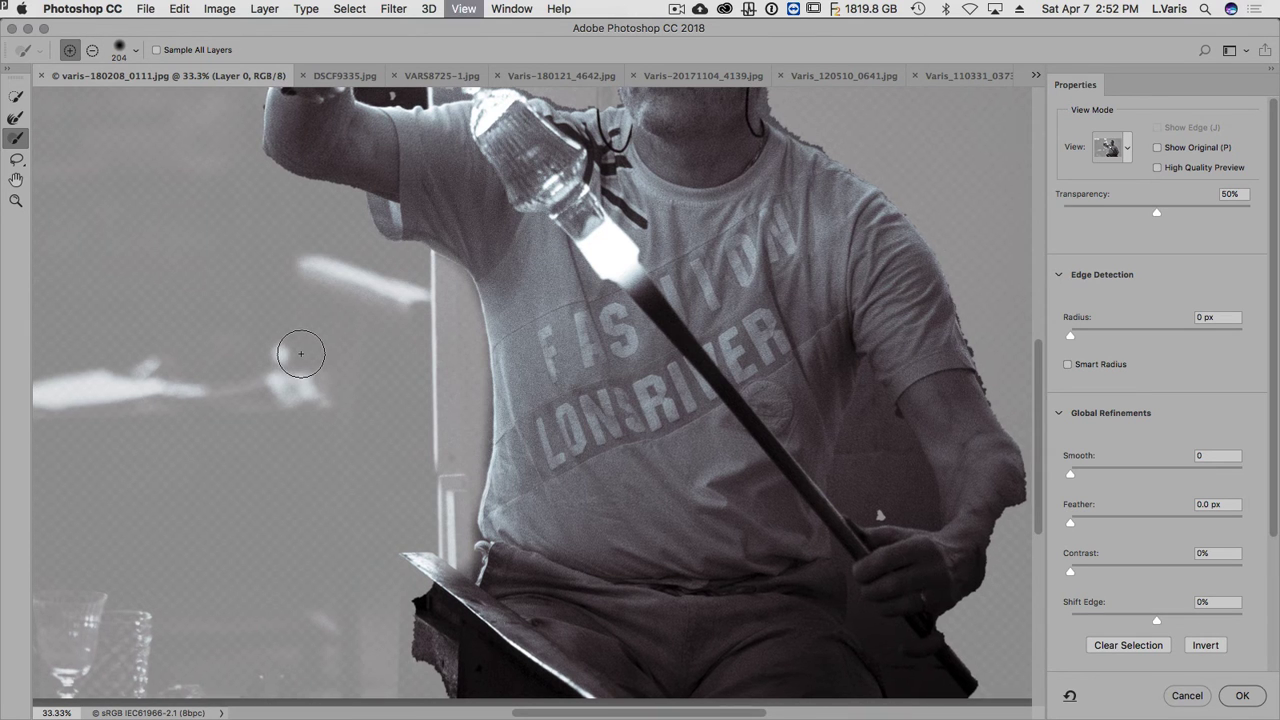
key("super+0")
key("super+minus")
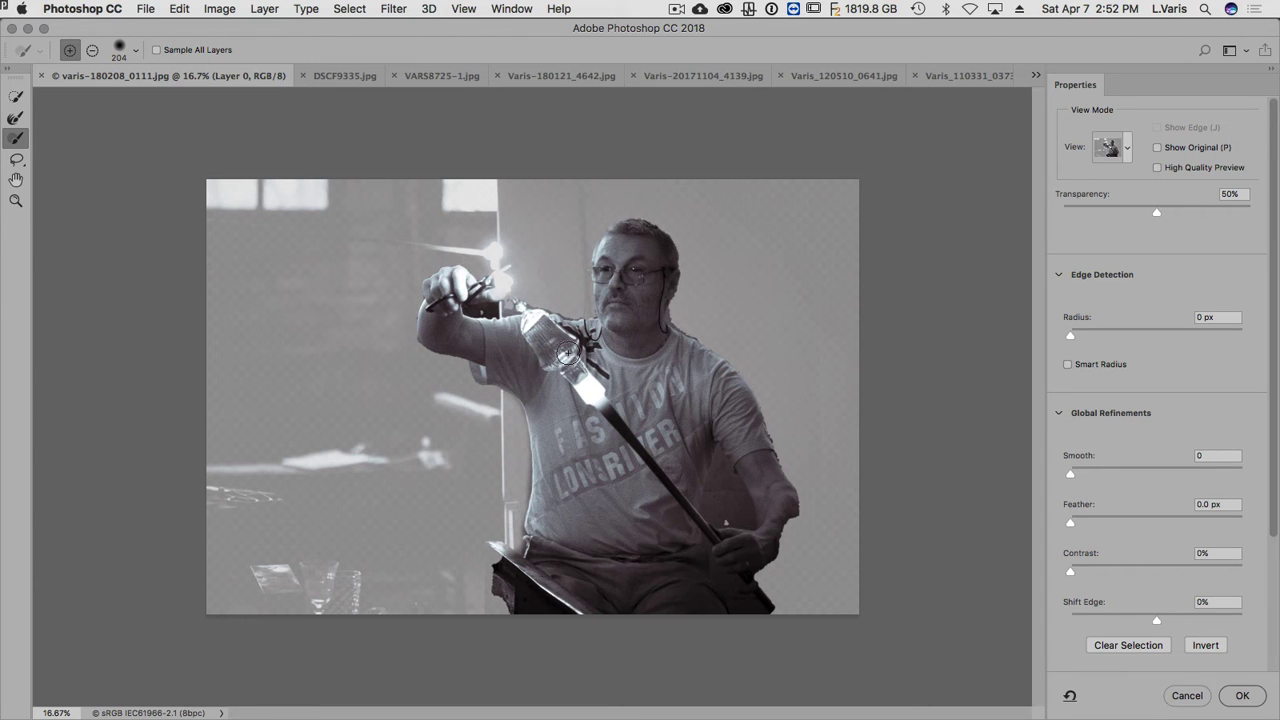
key("super+plus")
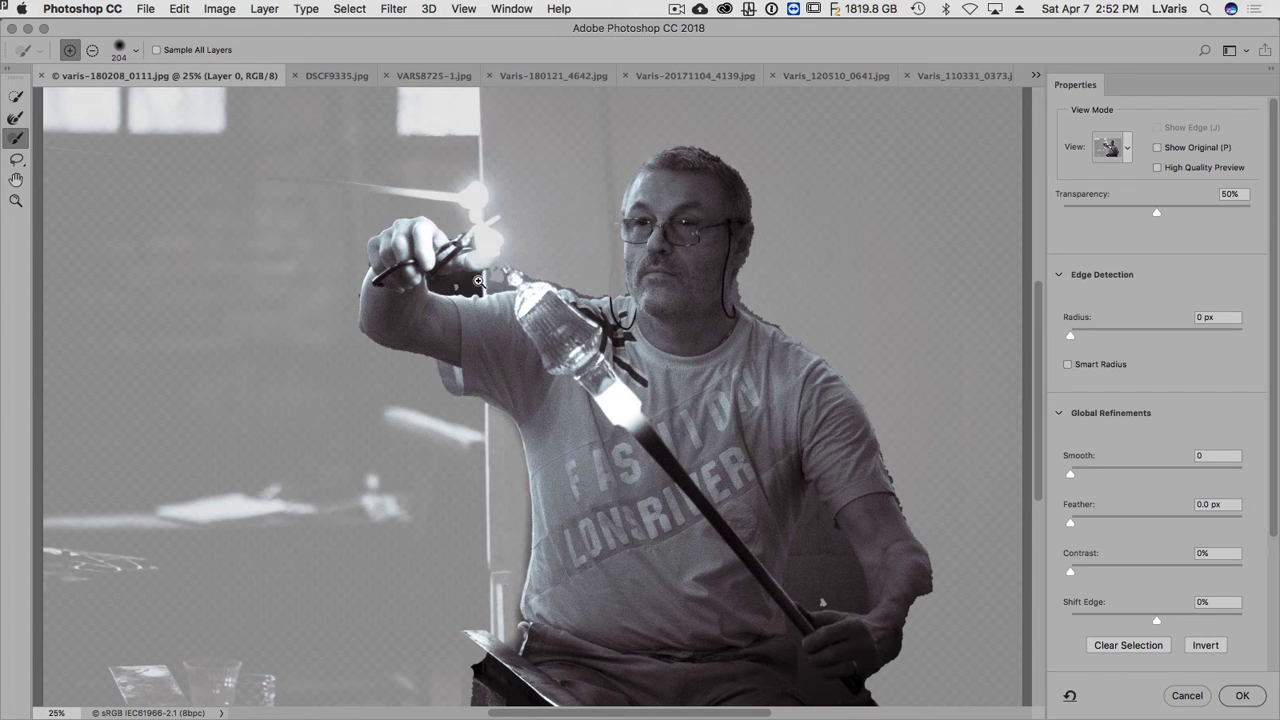
left_click(741, 416, "alt")
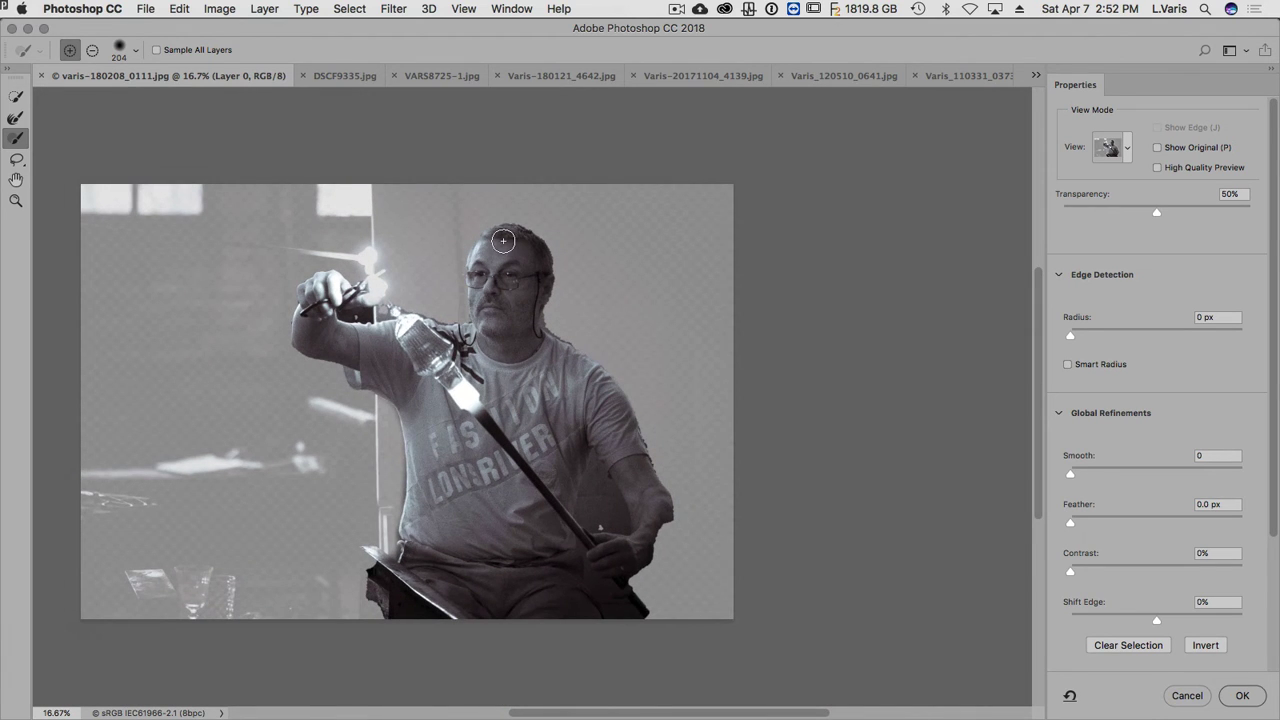
Step: Cancel the glassblower mask, switch to DSCF9335.jpg, and zoom in on the woman's hair and shirt
left_click(1186, 696)
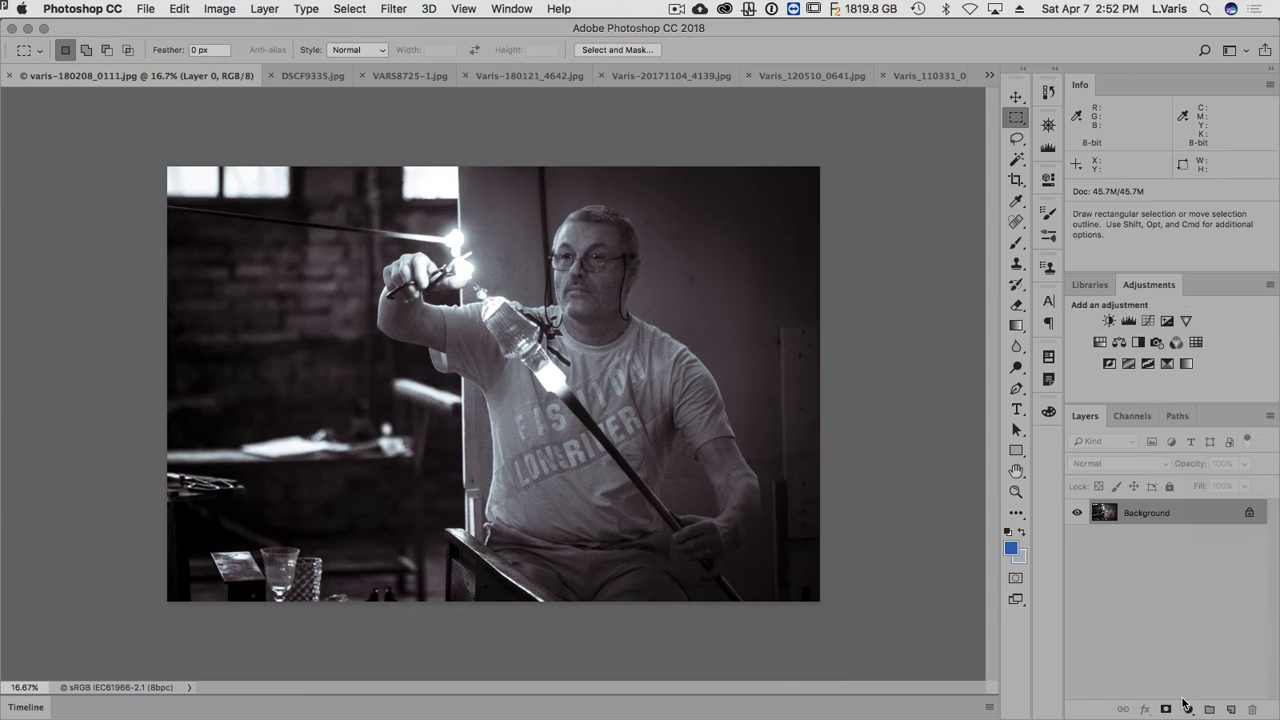
left_click(310, 78)
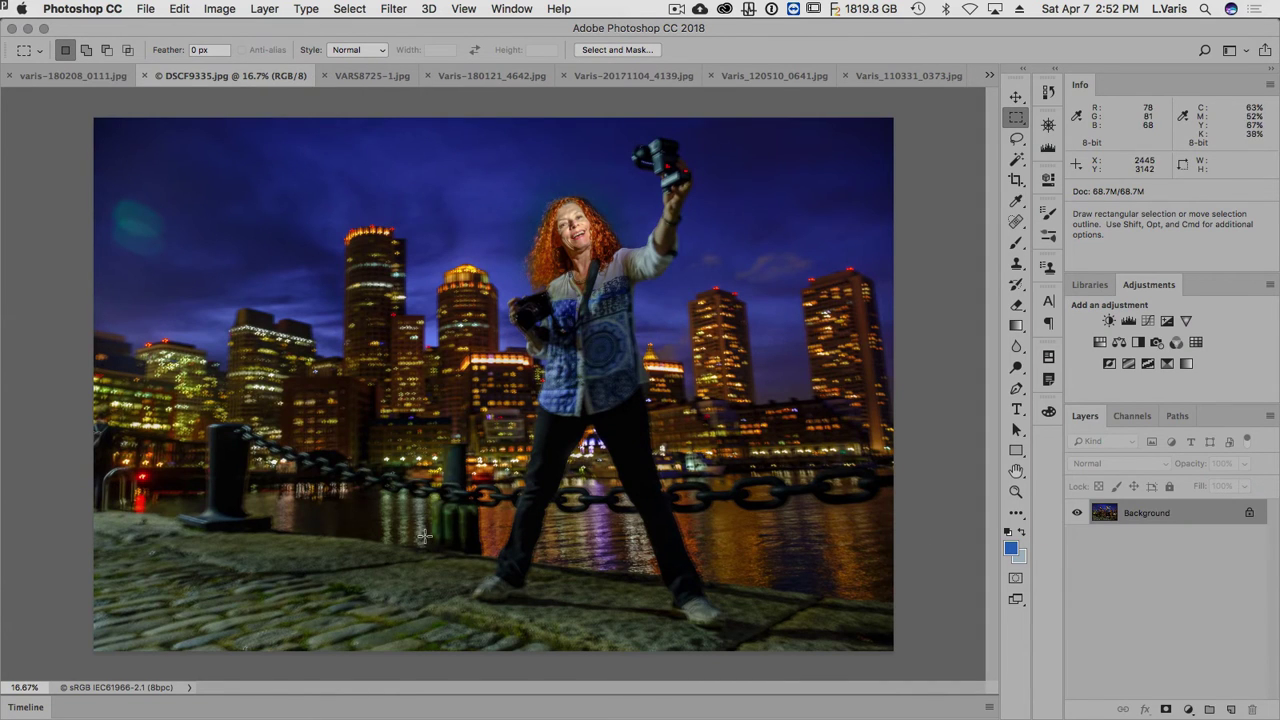
key("z")
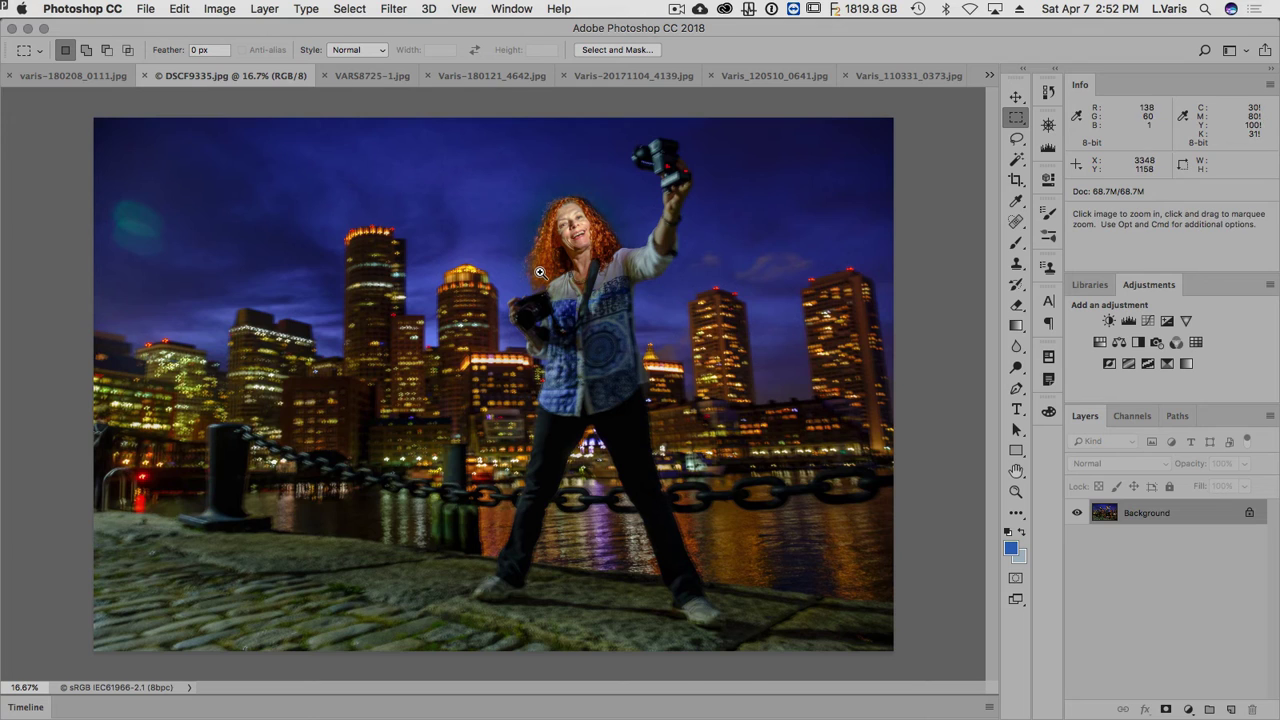
left_click(540, 272)
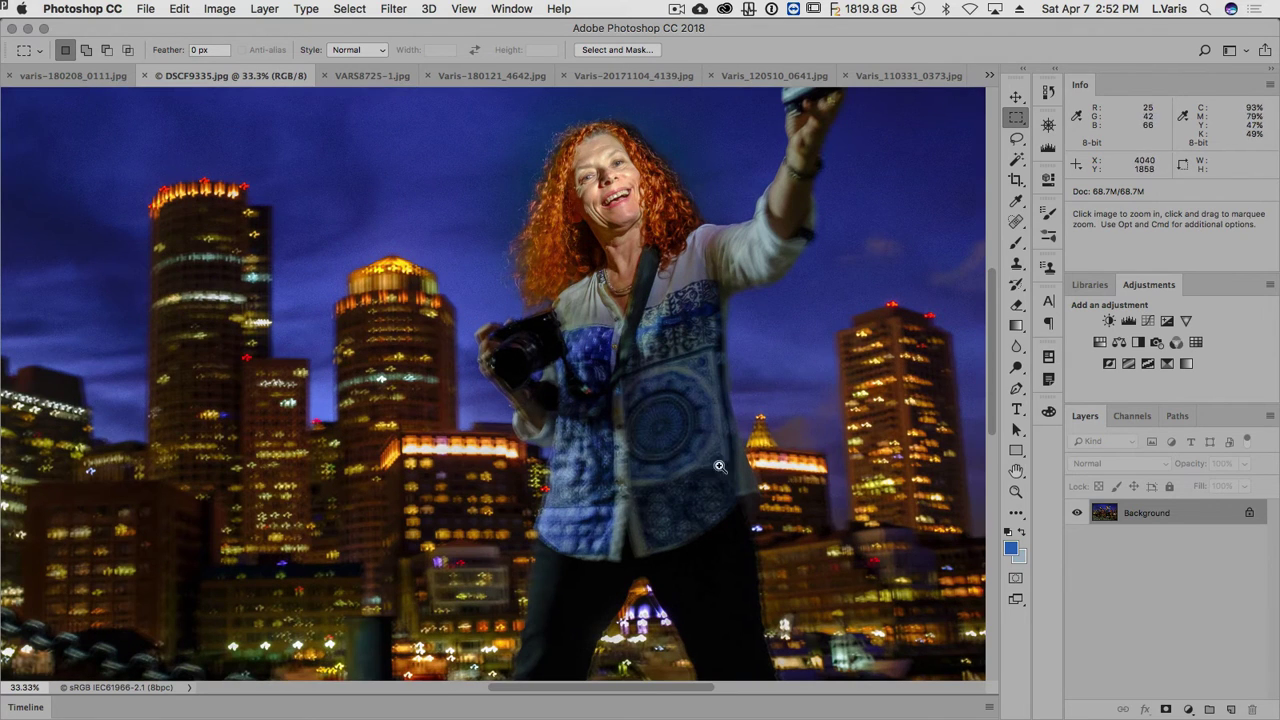
left_click(540, 440)
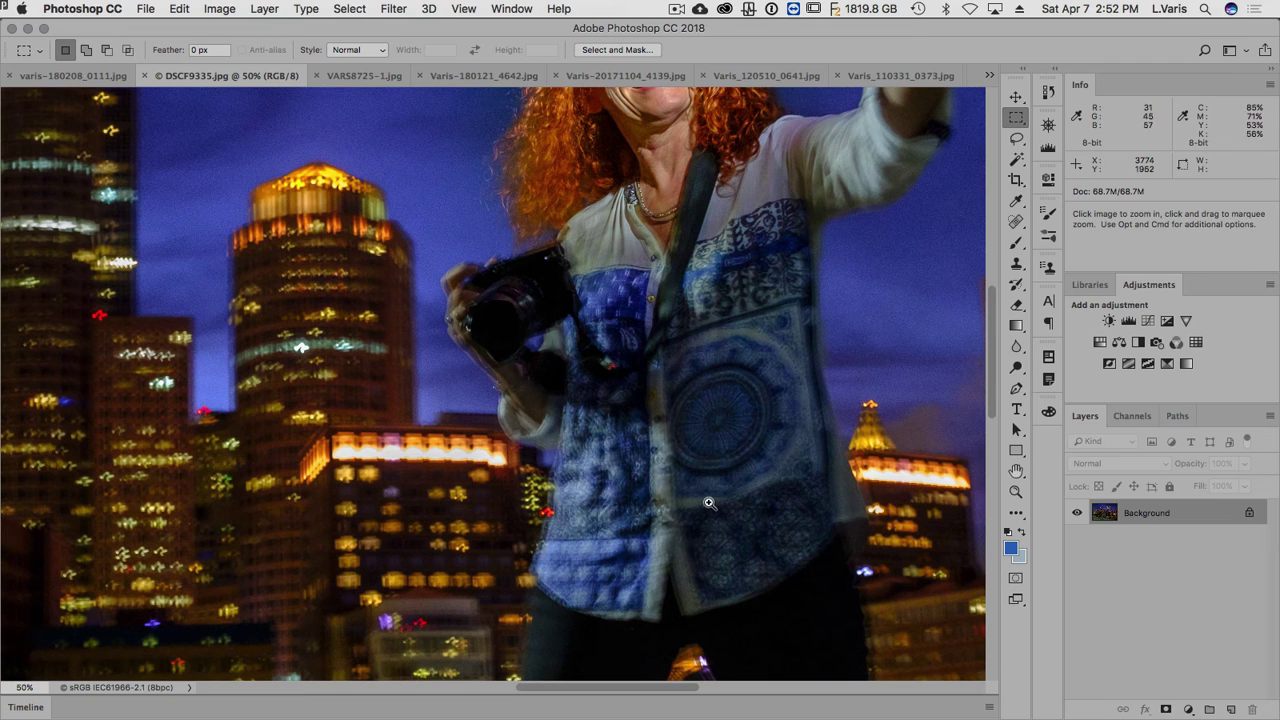
Step: Zoom back out and recentre so the whole night-city photo is in view
key("alt")
left_click(679, 426, "alt")
left_click(679, 426, "alt")
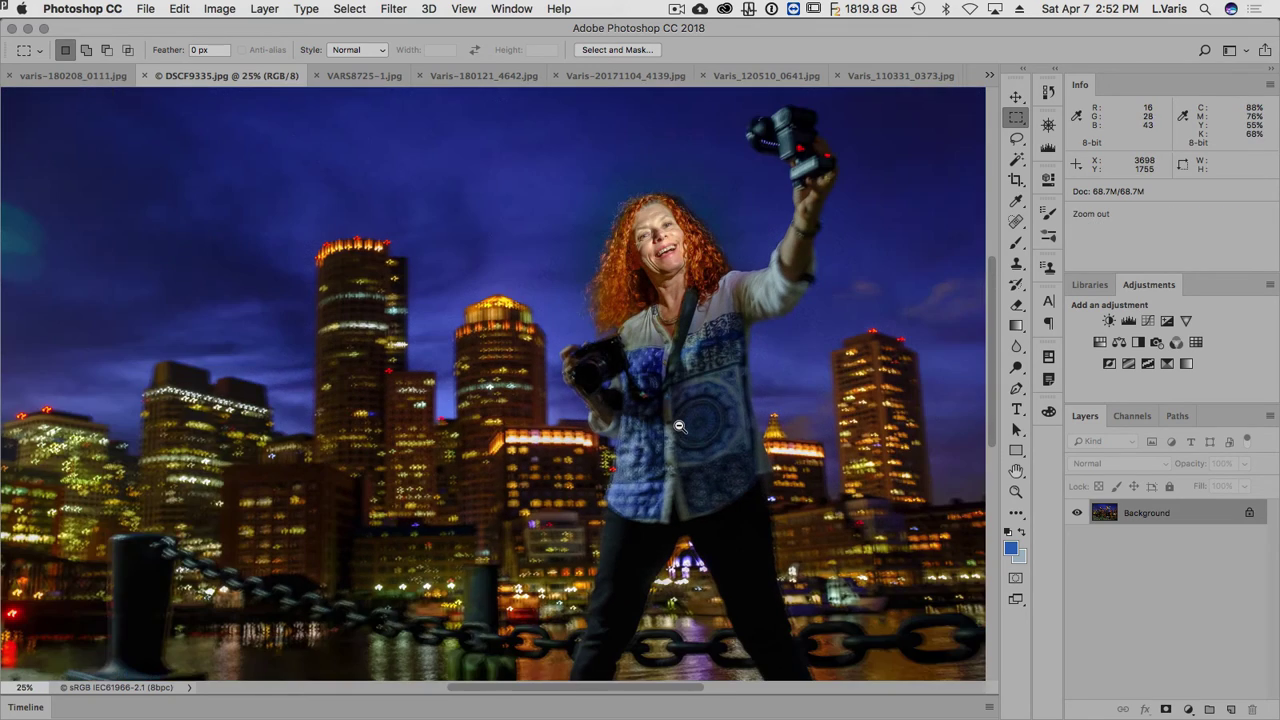
key("space")
left_click_drag(679, 426, 634, 382)
key("super+minus")
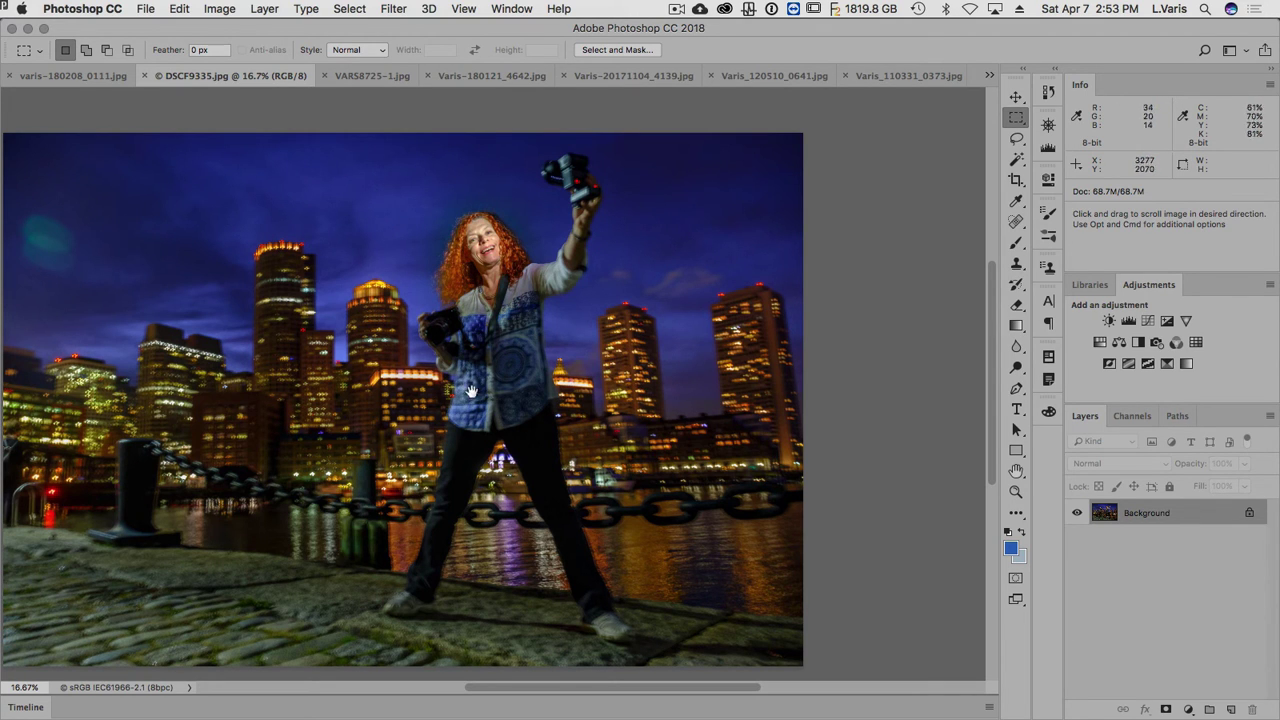
left_click_drag(510, 349, 670, 327)
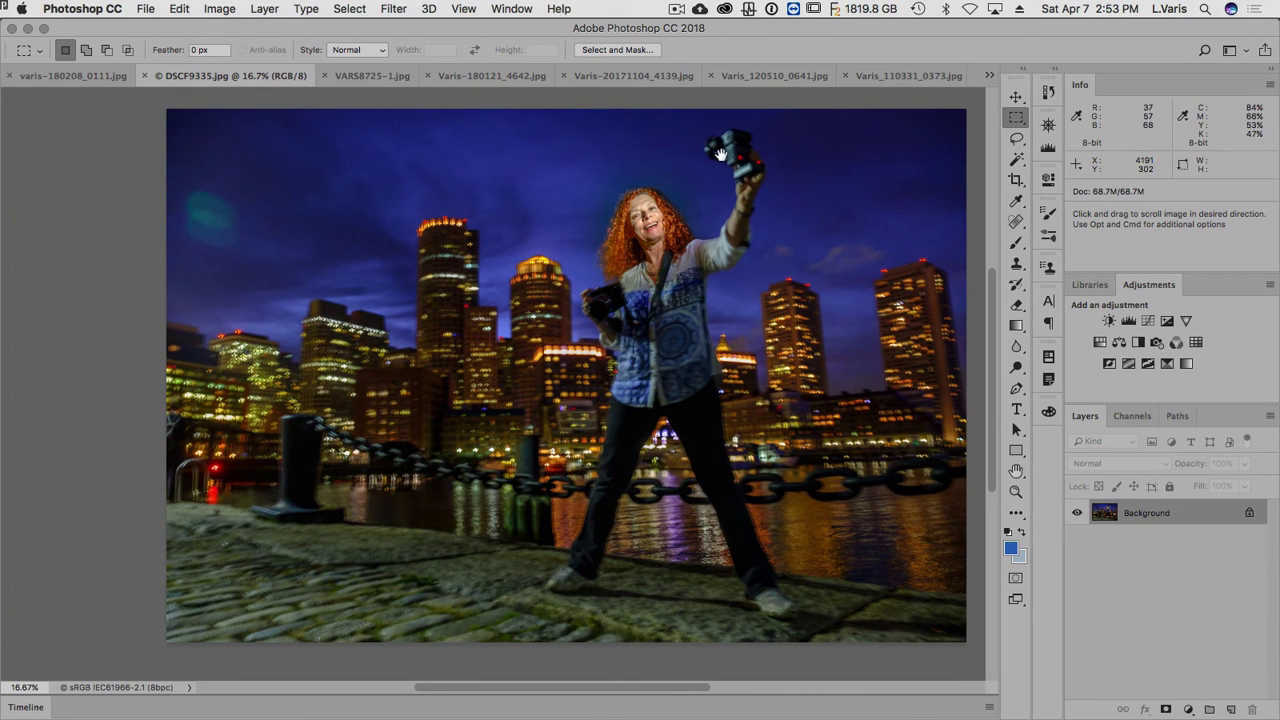
key("space")
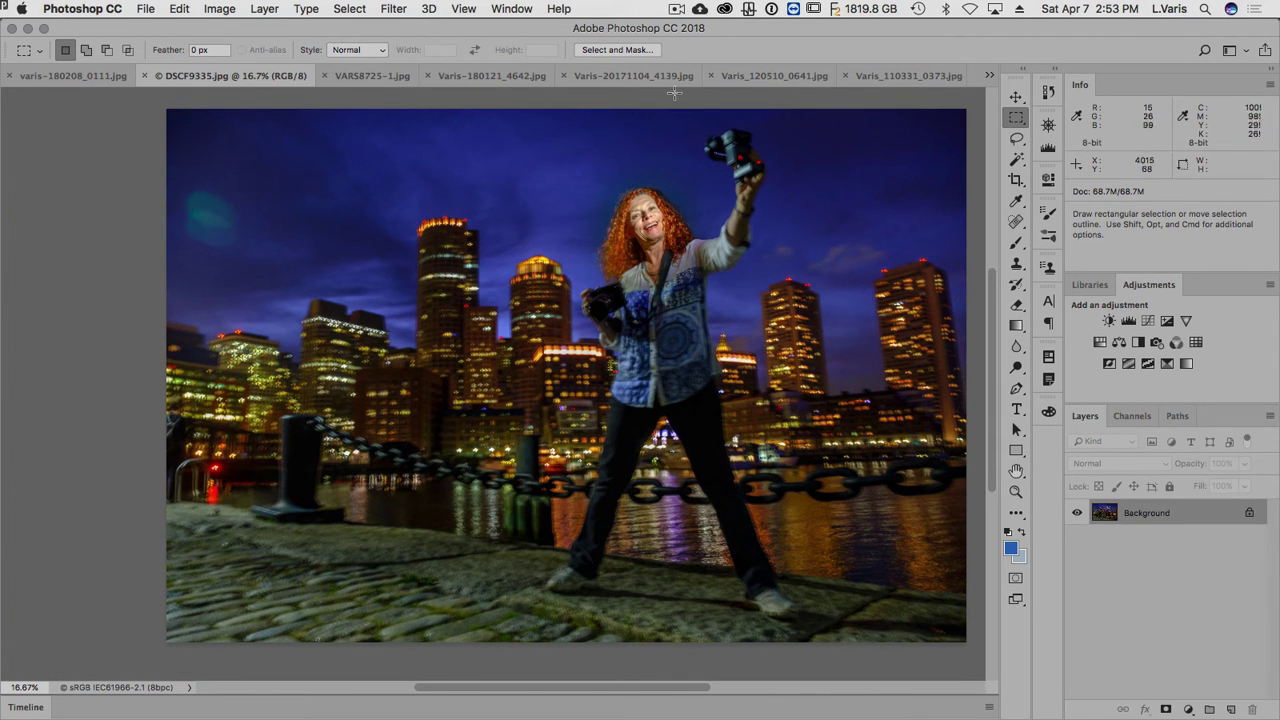
Step: Open Select and Mask, run Select Subject on the woman with cameras, and zoom to 50% on her
left_click(626, 52)
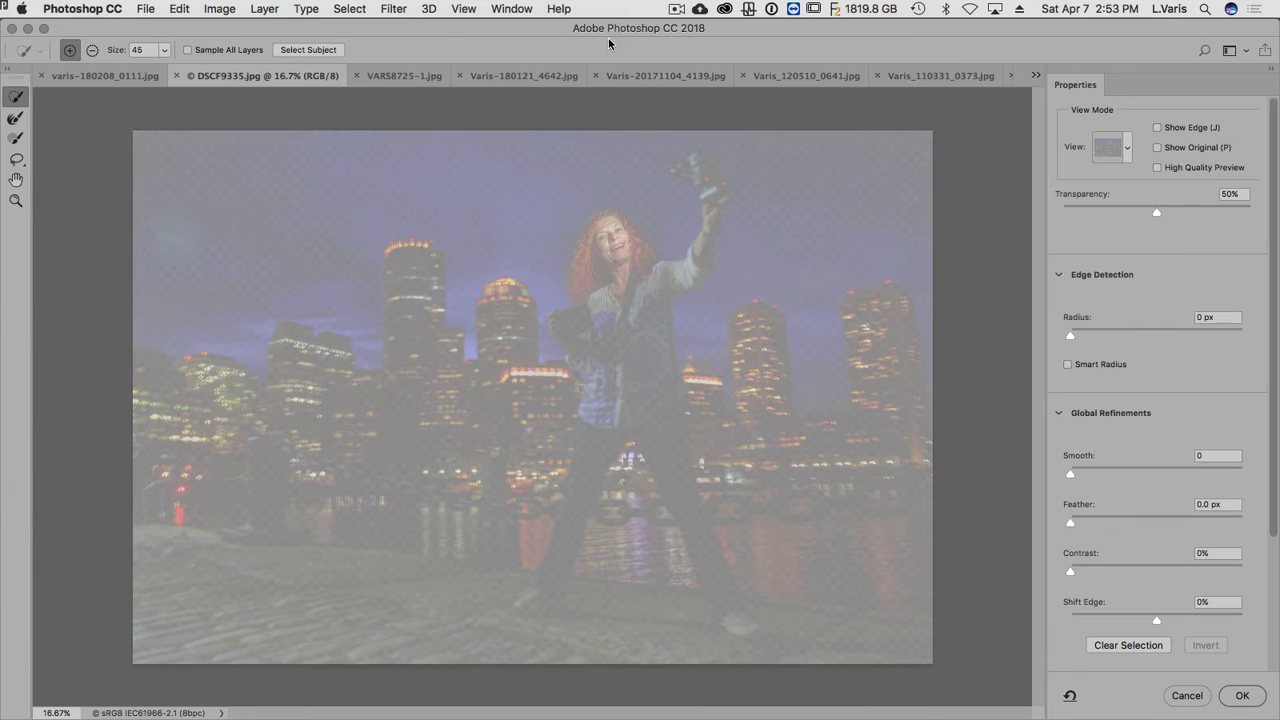
left_click(310, 50)
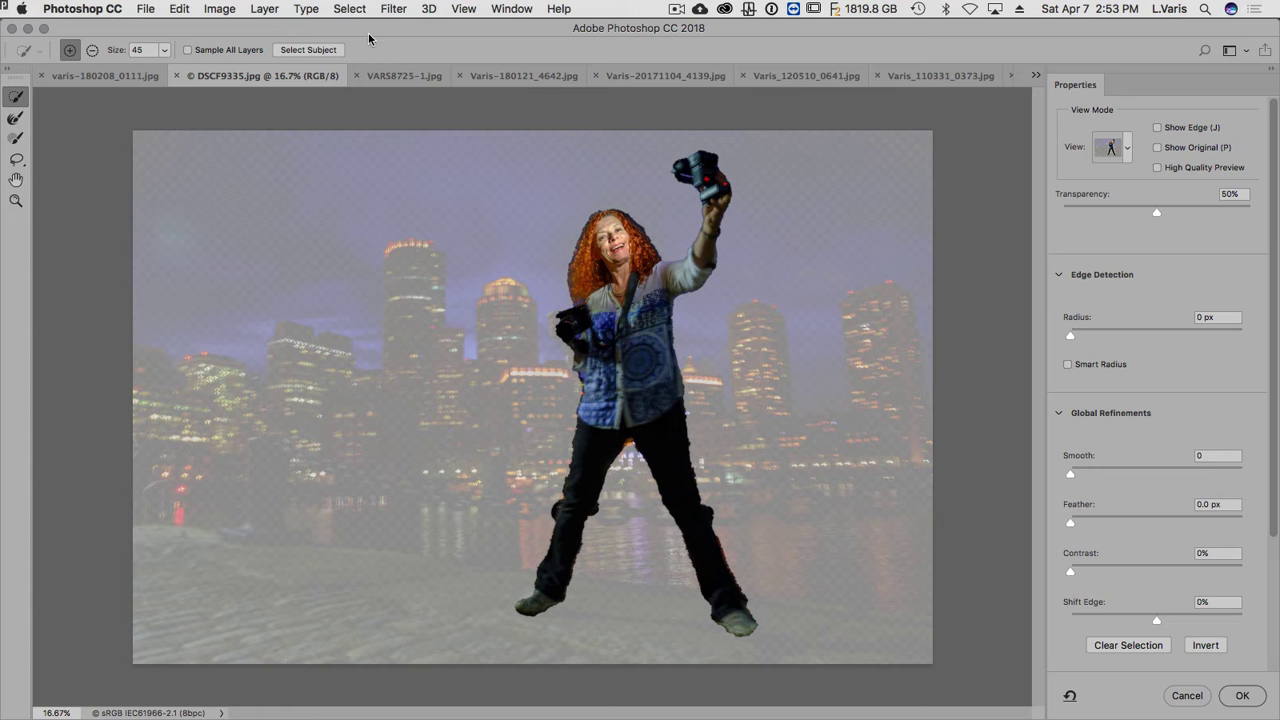
left_click_drag(590, 382, 604, 350)
scroll(606, 345, "up", 5)
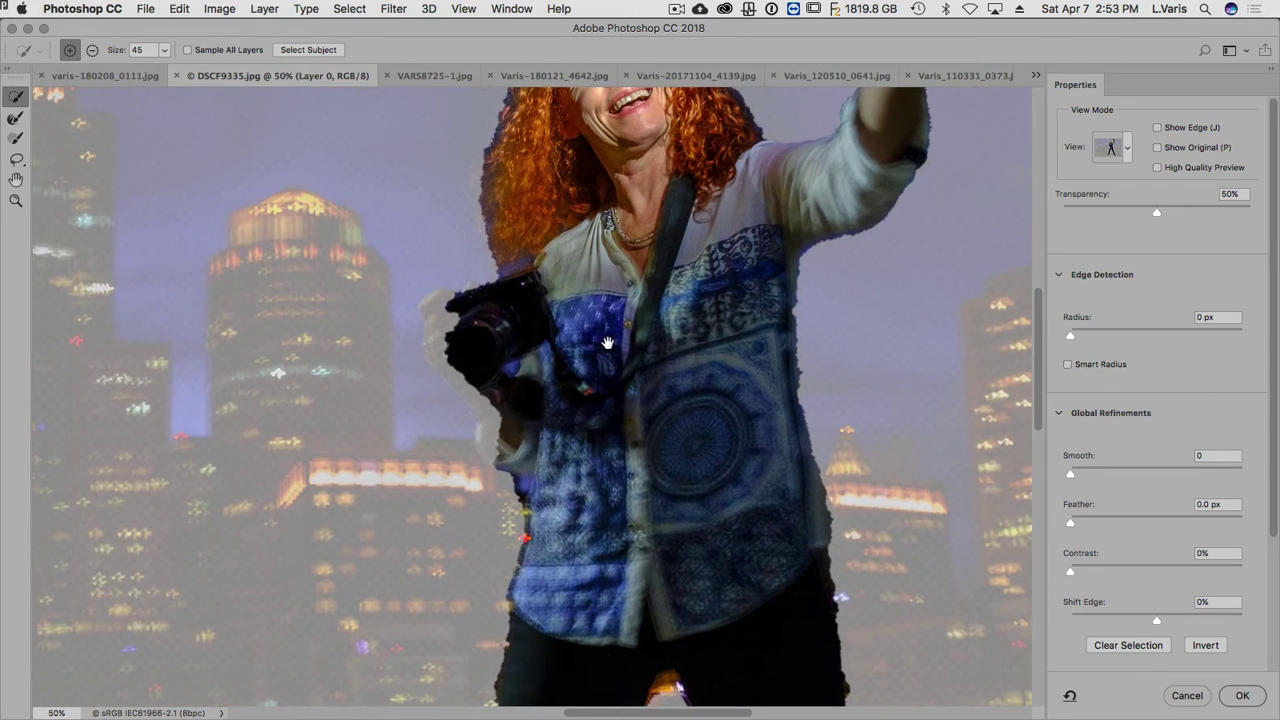
Step: Set the Edge Detection radius to 33 px and check the woman's edges from raised camera to sneakers
left_click_drag(1068, 340, 1162, 340)
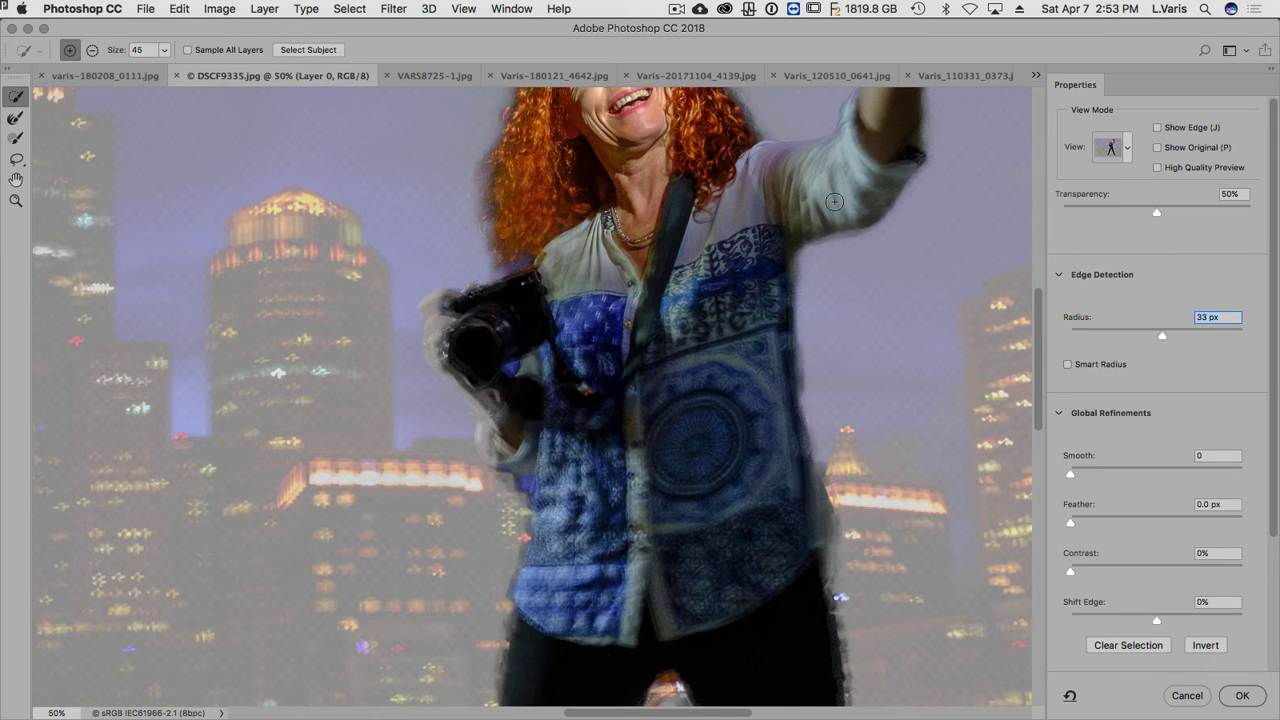
left_click_drag(834, 197, 807, 265)
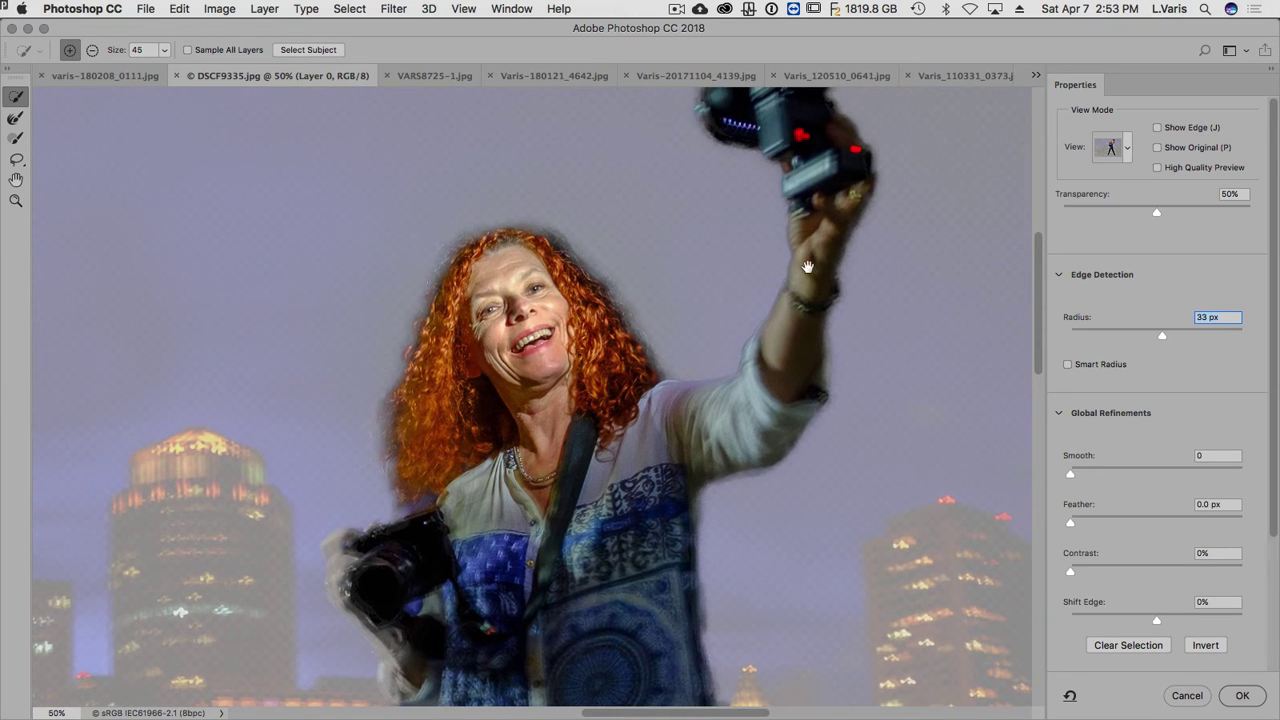
left_click_drag(815, 184, 820, 240)
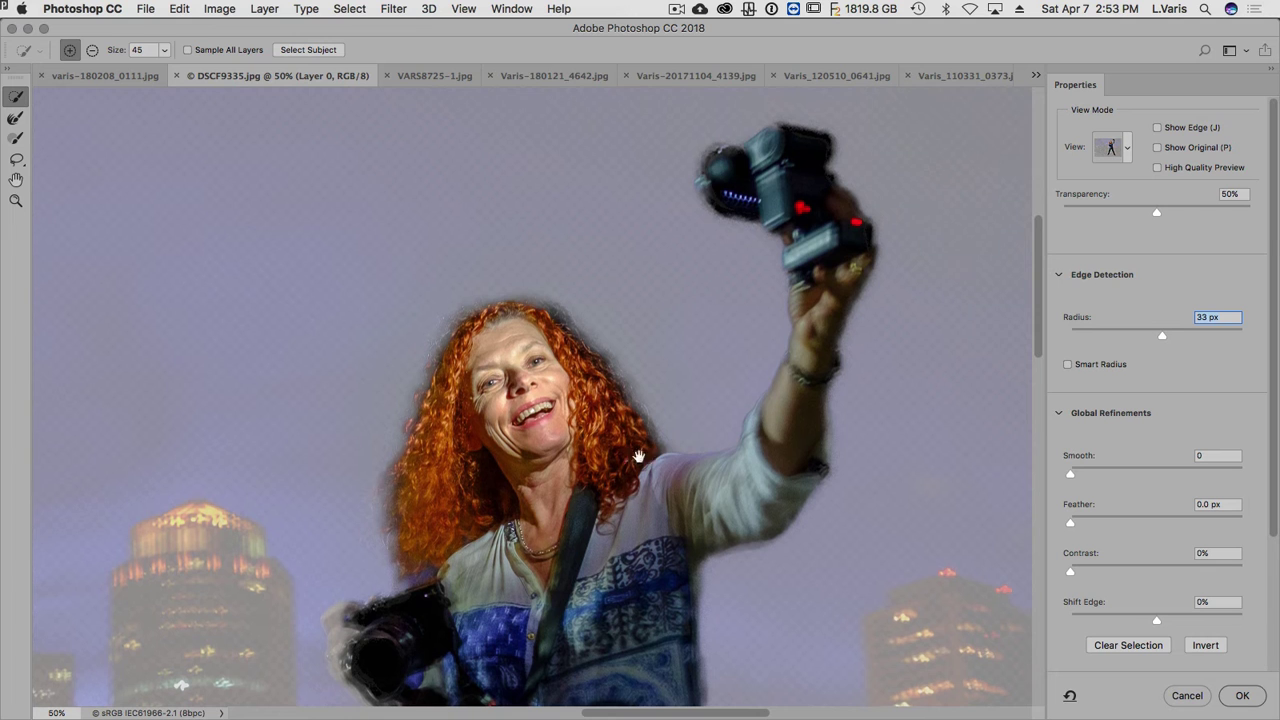
scroll(652, 480, "down", 15)
scroll(576, 498, "down", 3)
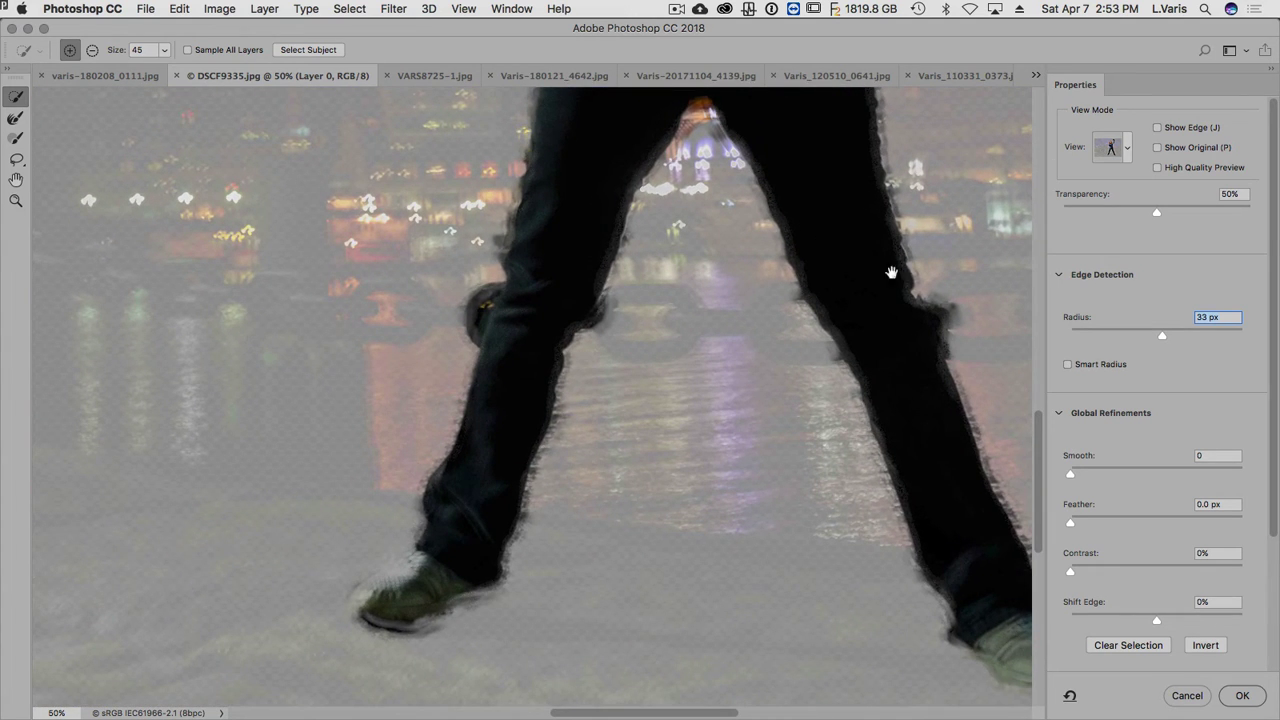
left_click_drag(849, 180, 806, 257)
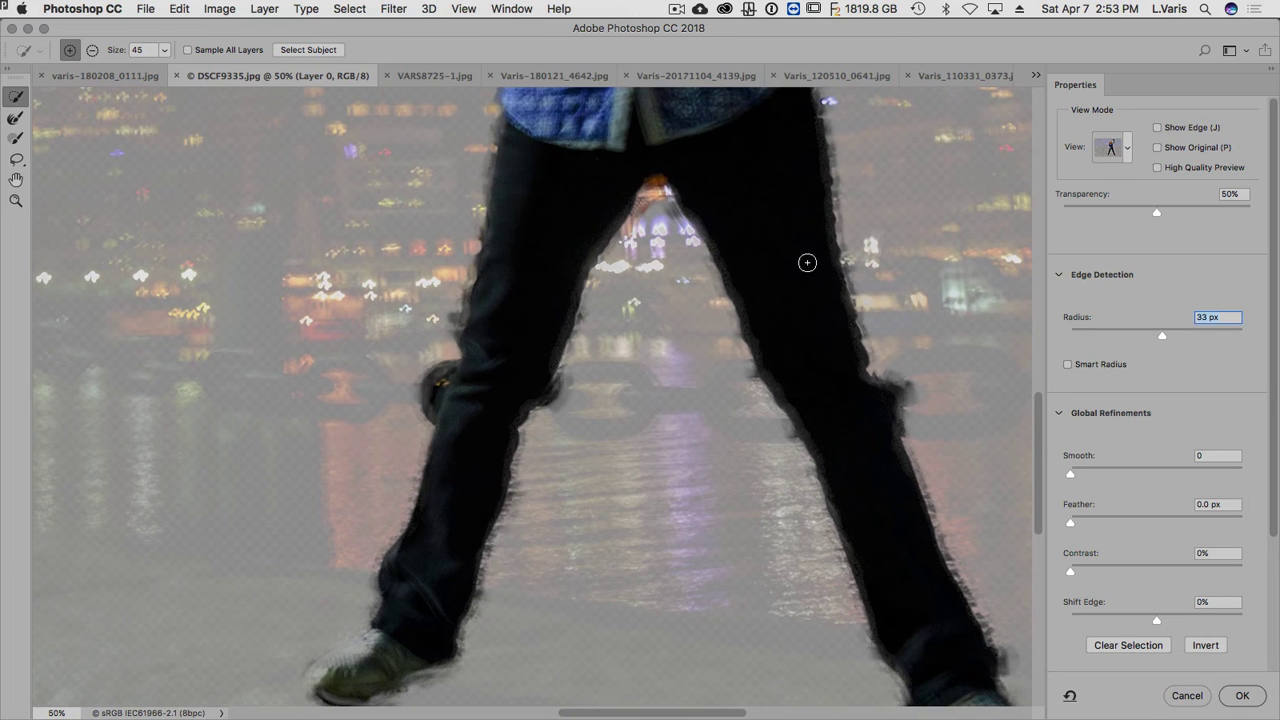
key("super+minus")
key("super+minus")
key("super+minus")
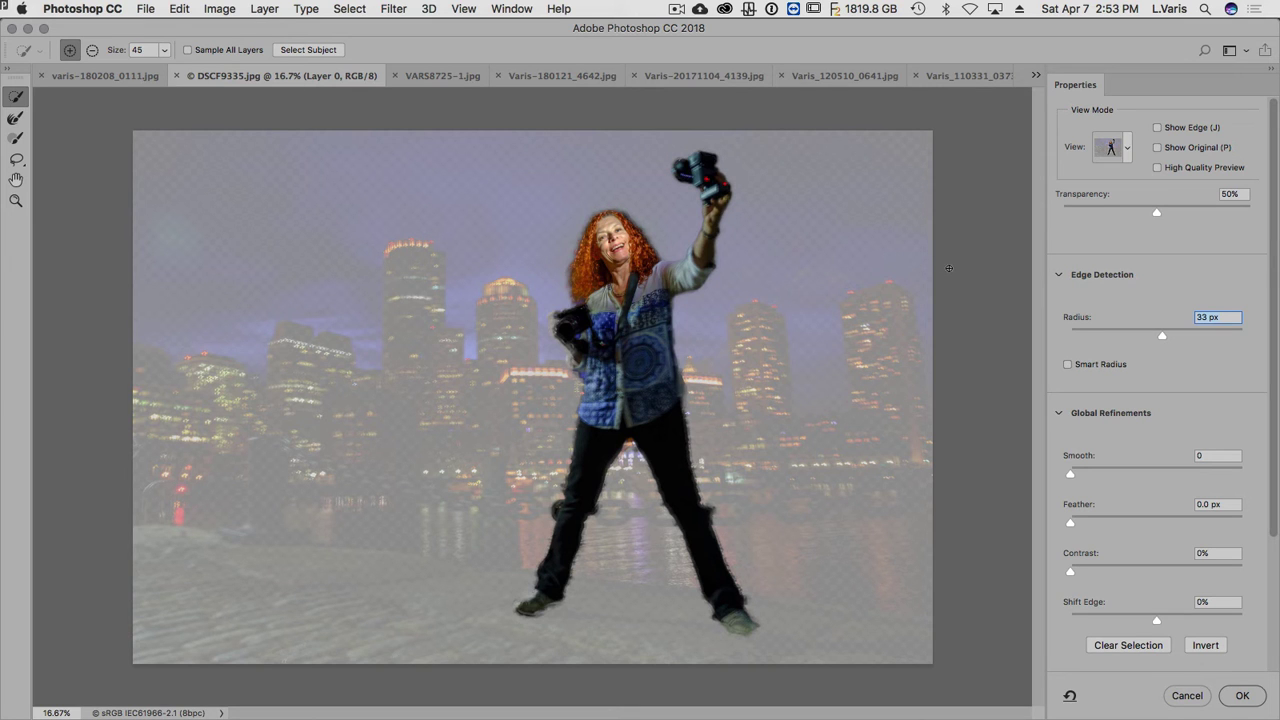
Step: Cancel the woman's selection and switch to the VARS8725-1.jpg red car photo
left_click(1190, 694)
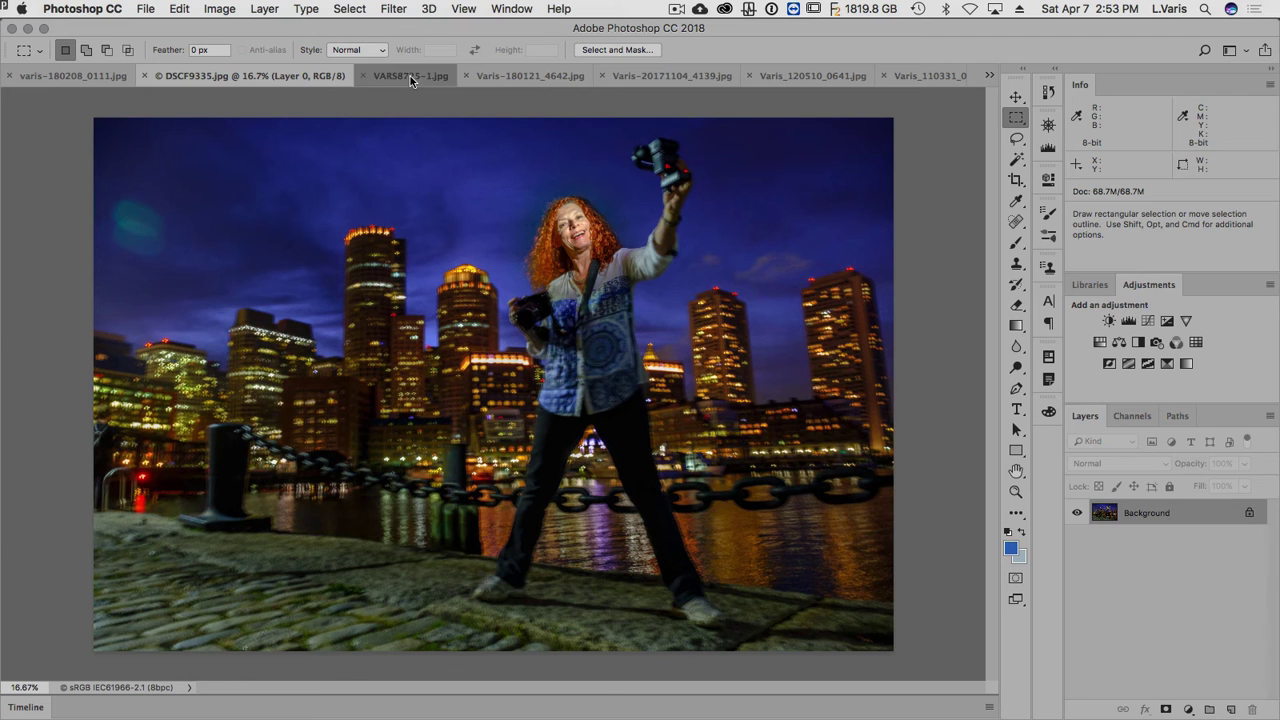
left_click(410, 76)
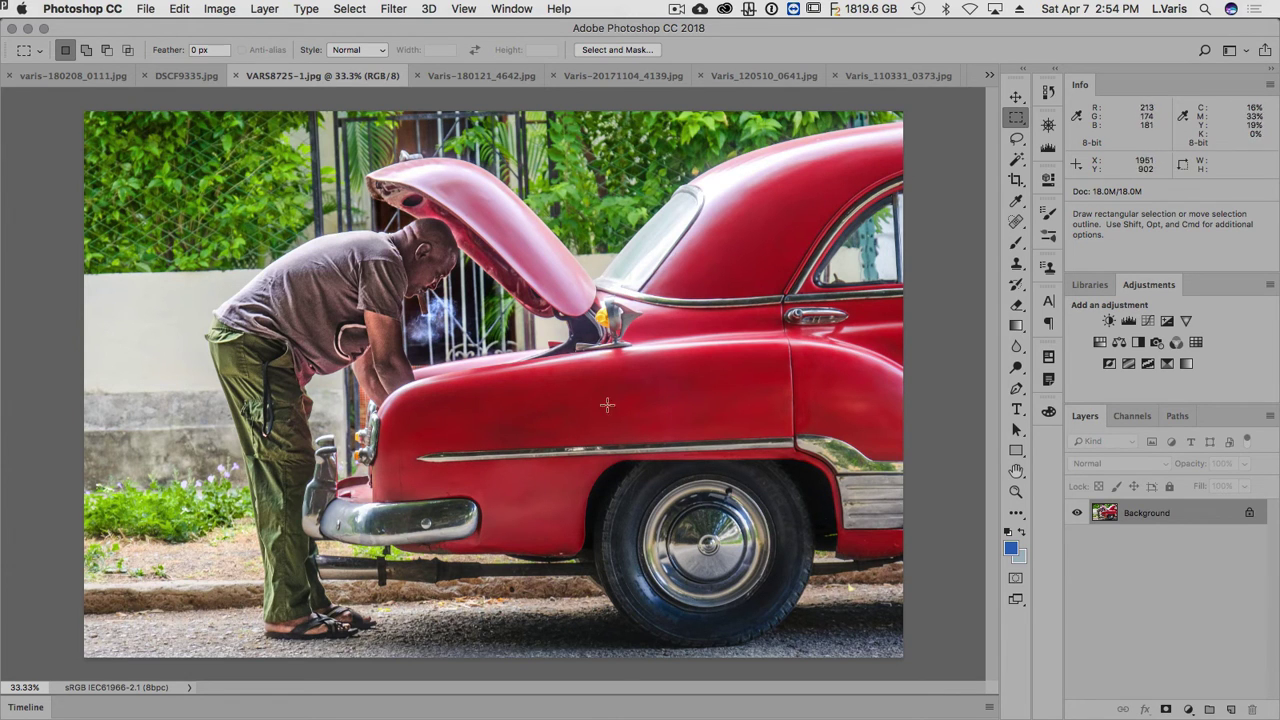
Step: Run Select Subject on the car photo, then add the car's roof, rear trim and lower body
left_click(618, 50)
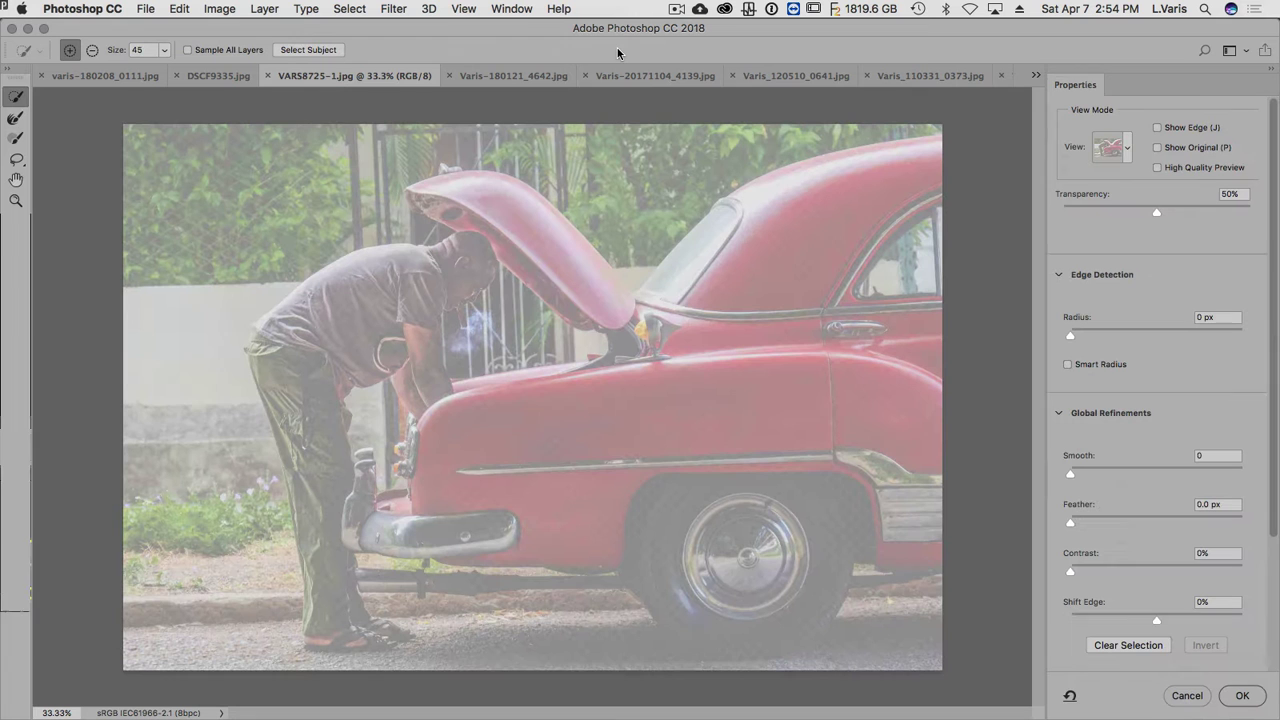
left_click(307, 50)
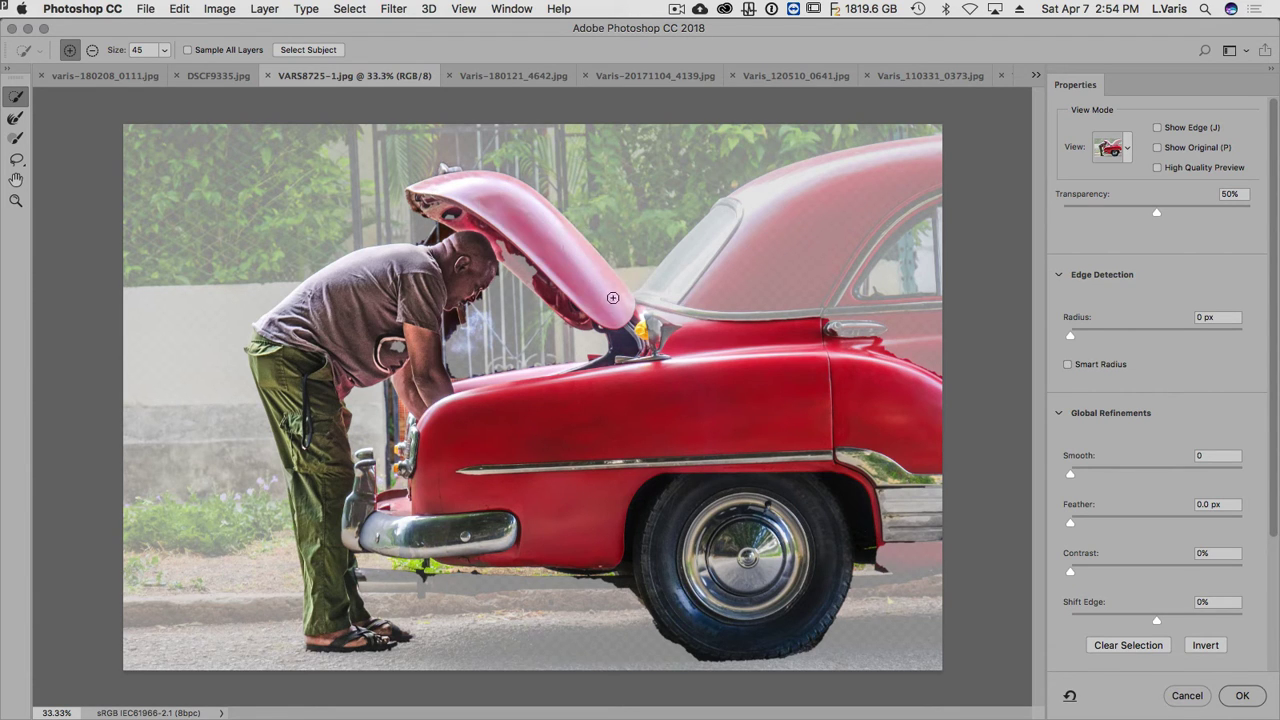
mouse_move(656, 312)
left_mouse_down()
mouse_move(734, 217)
mouse_move(815, 185)
mouse_move(893, 230)
mouse_move(885, 315)
mouse_move(695, 239)
left_mouse_up()
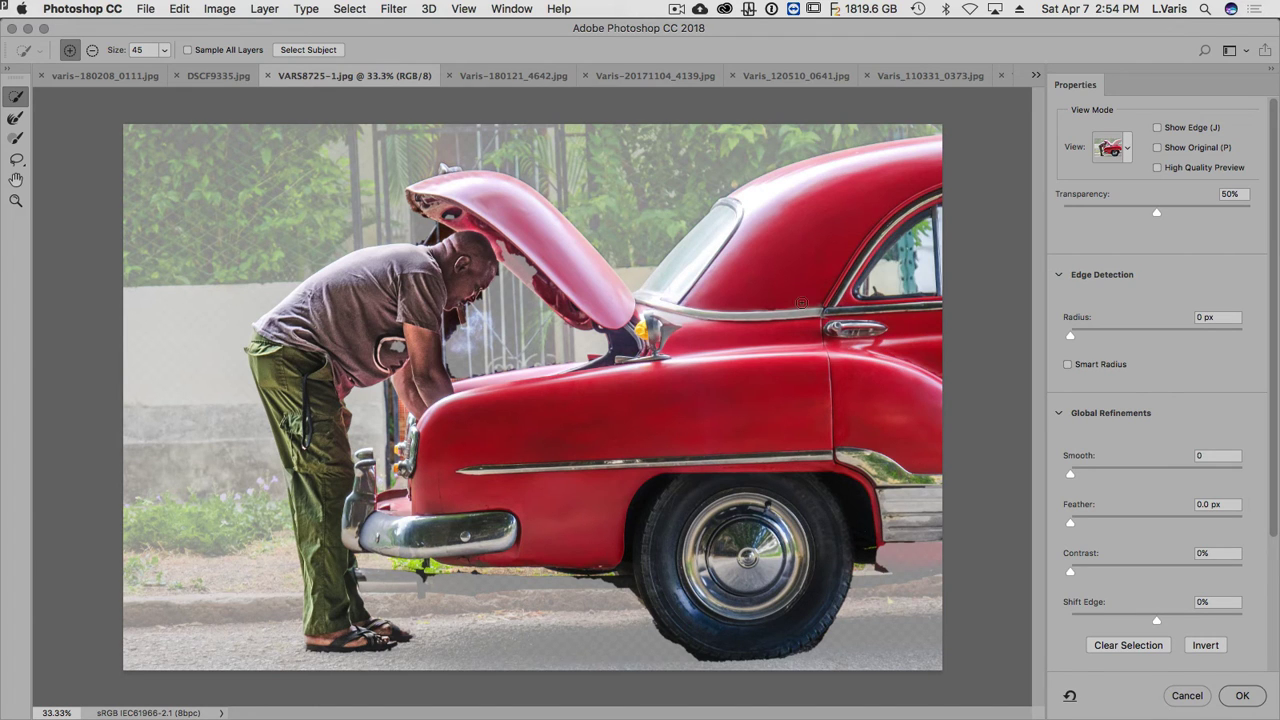
mouse_move(812, 303)
left_mouse_down()
mouse_move(915, 365)
mouse_move(905, 498)
mouse_move(882, 477)
left_mouse_up()
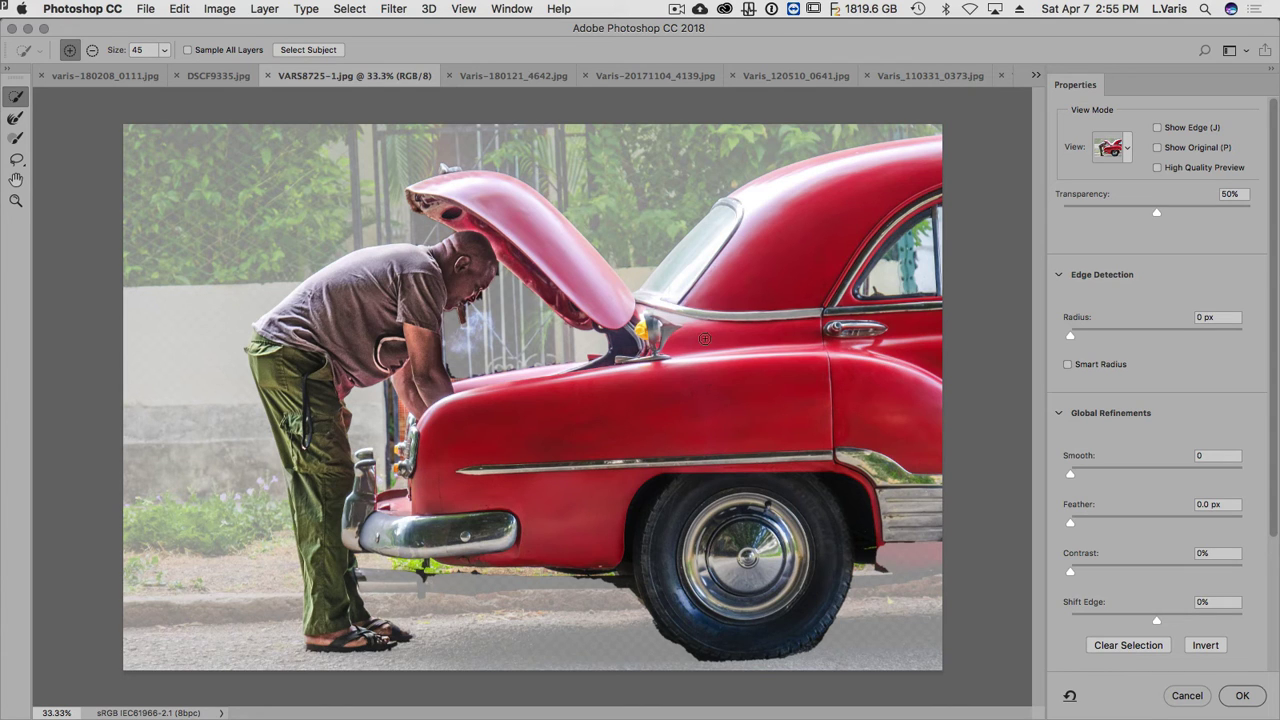
Step: Cancel Select and Mask and bring up Varis-180121_4642.jpg, the guitarists photo
left_click(1187, 695)
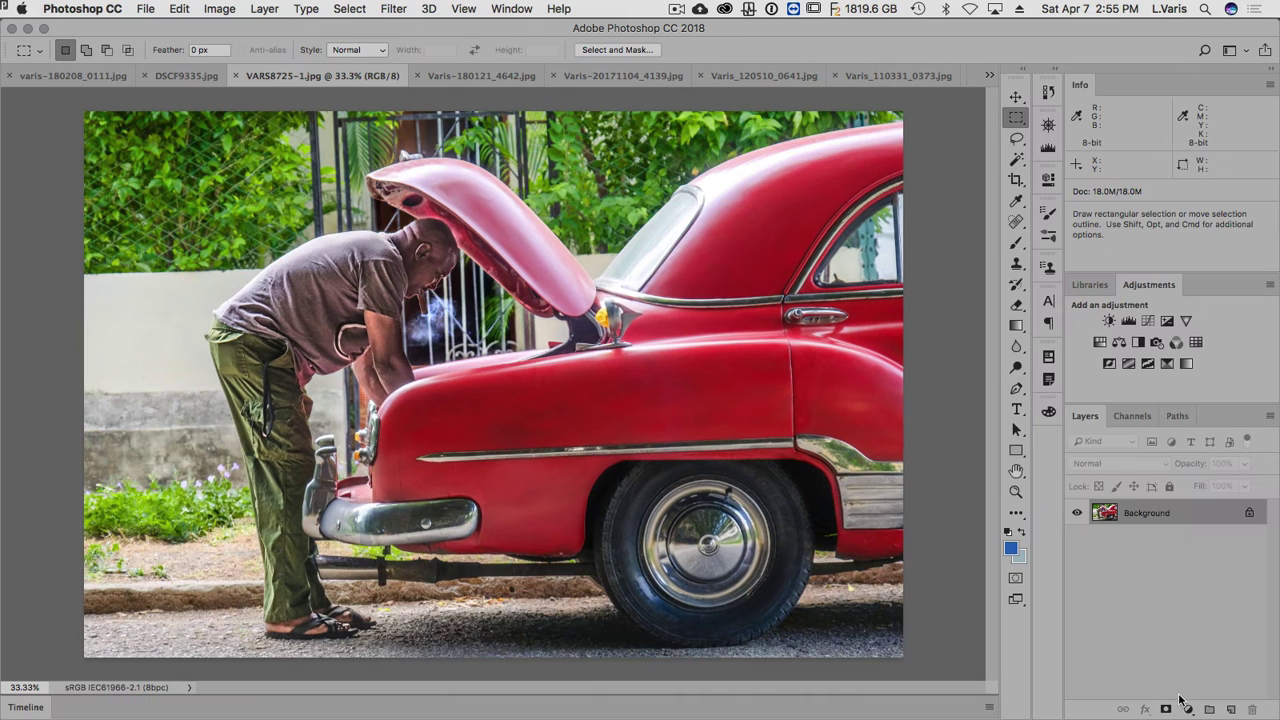
left_click(481, 80)
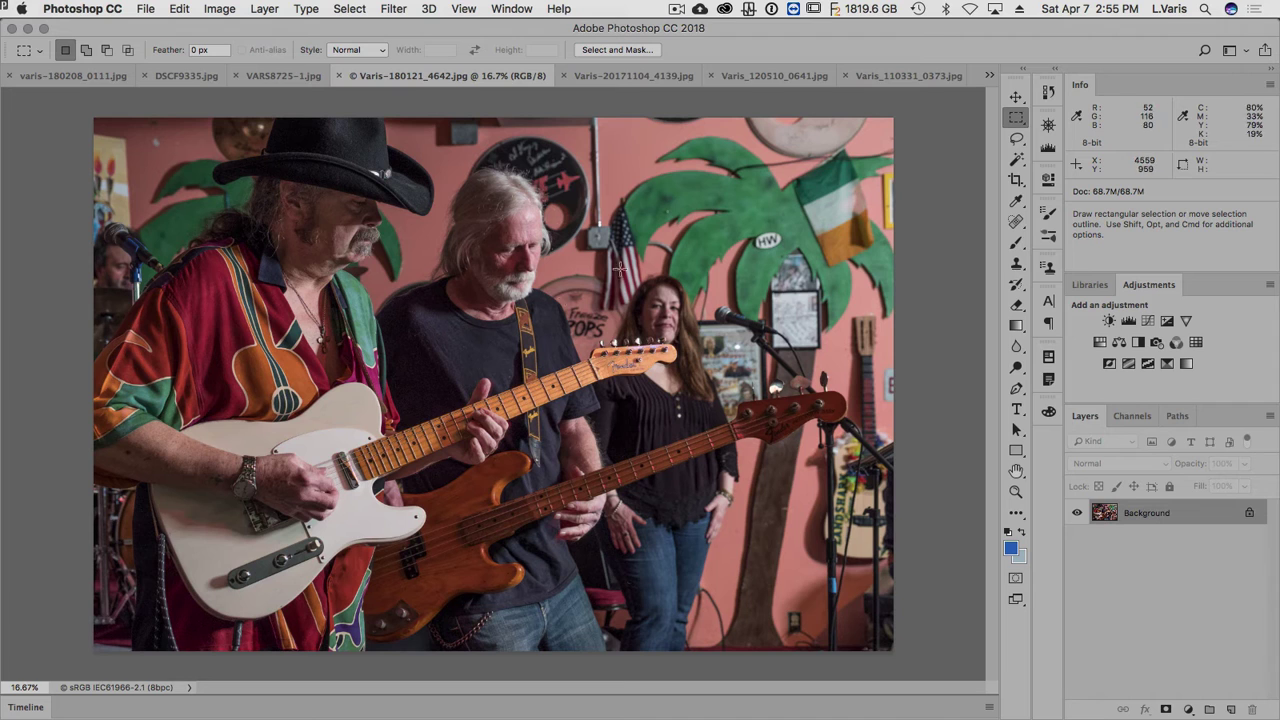
Step: Run Select Subject in Select and Mask to pick out both guitarists and the woman
left_click(617, 49)
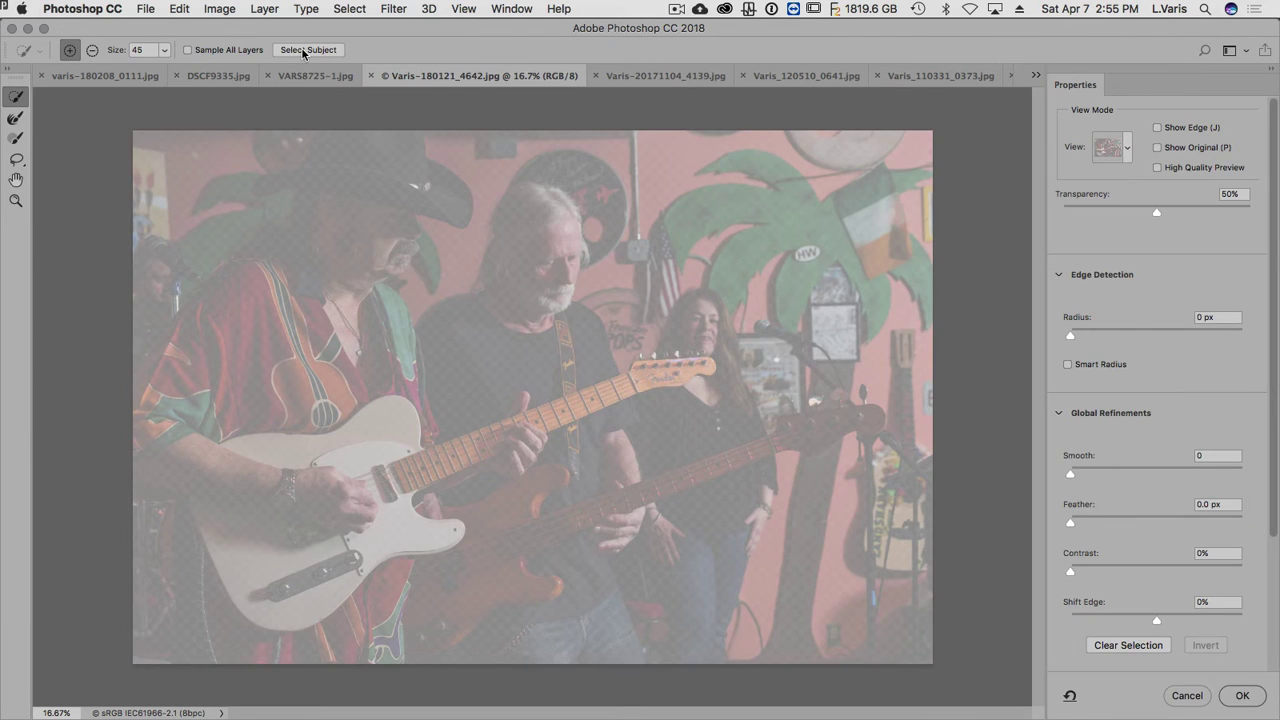
left_click(303, 51)
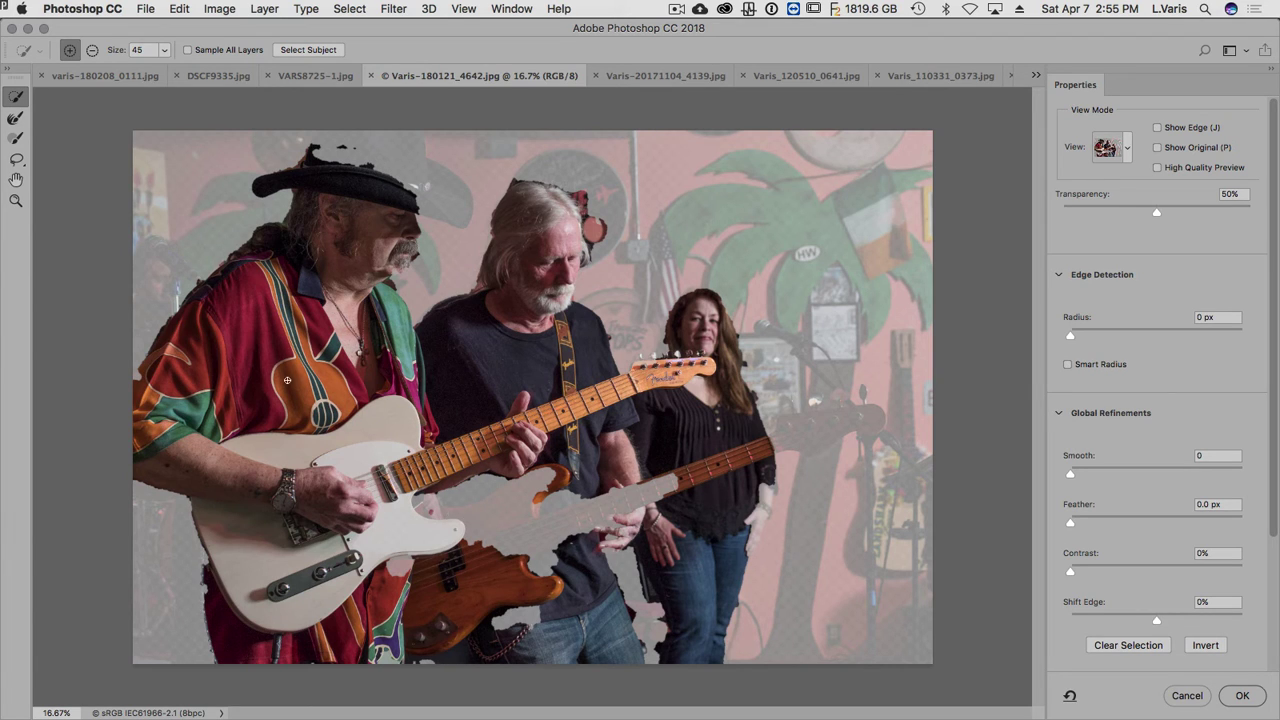
Step: Brush the whole bass and black hat into the selection, removing the red wall patch
mouse_move(428, 501)
left_mouse_down()
mouse_move(484, 482)
mouse_move(501, 526)
mouse_move(560, 530)
mouse_move(599, 501)
mouse_move(647, 491)
mouse_move(608, 522)
mouse_move(613, 503)
mouse_move(681, 481)
left_mouse_up()
mouse_move(511, 559)
left_mouse_down()
mouse_move(541, 572)
mouse_move(565, 497)
left_mouse_up()
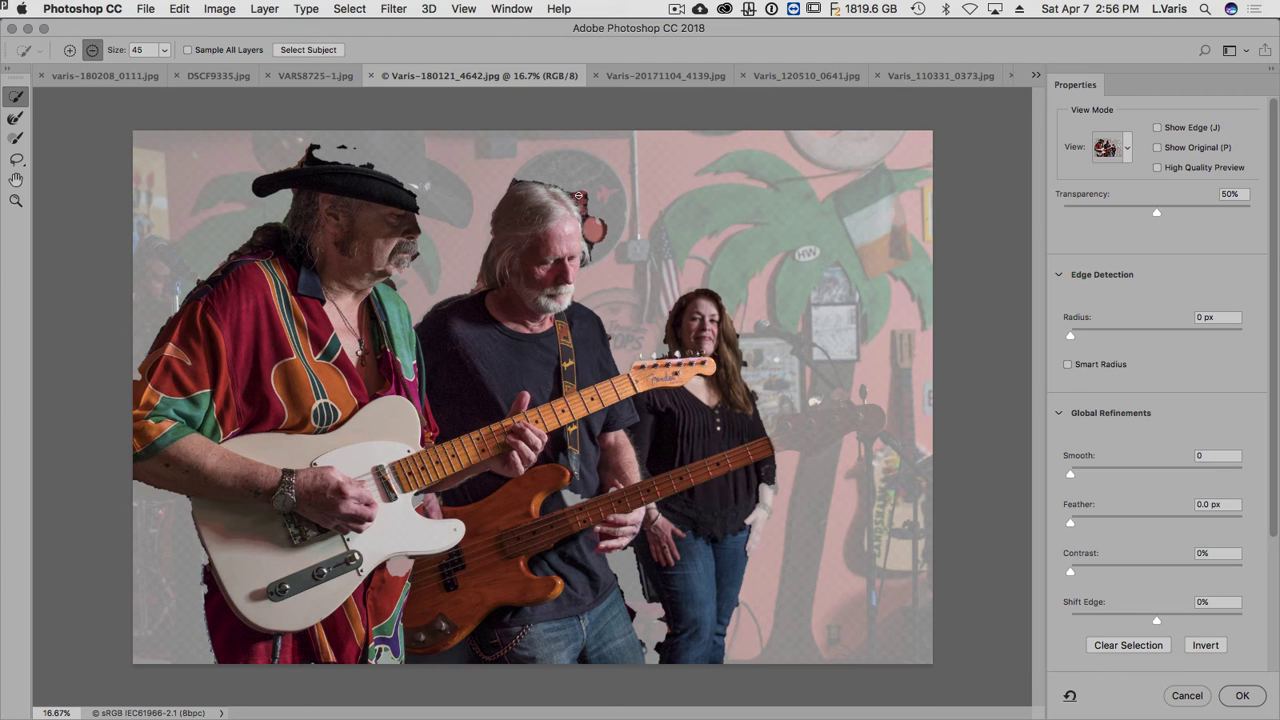
left_click_drag(580, 188, 600, 255, "alt")
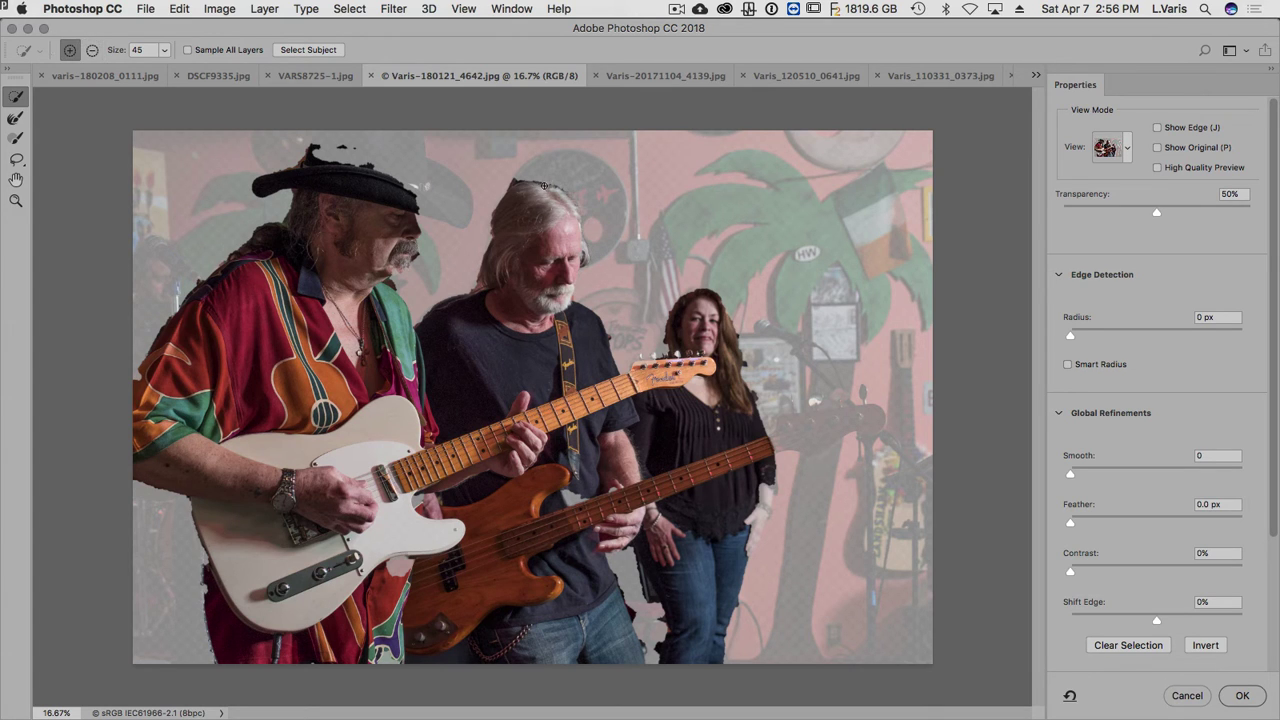
left_click_drag(345, 162, 332, 140)
mouse_move(434, 193)
left_mouse_down()
mouse_move(450, 200)
mouse_move(420, 205)
left_mouse_up()
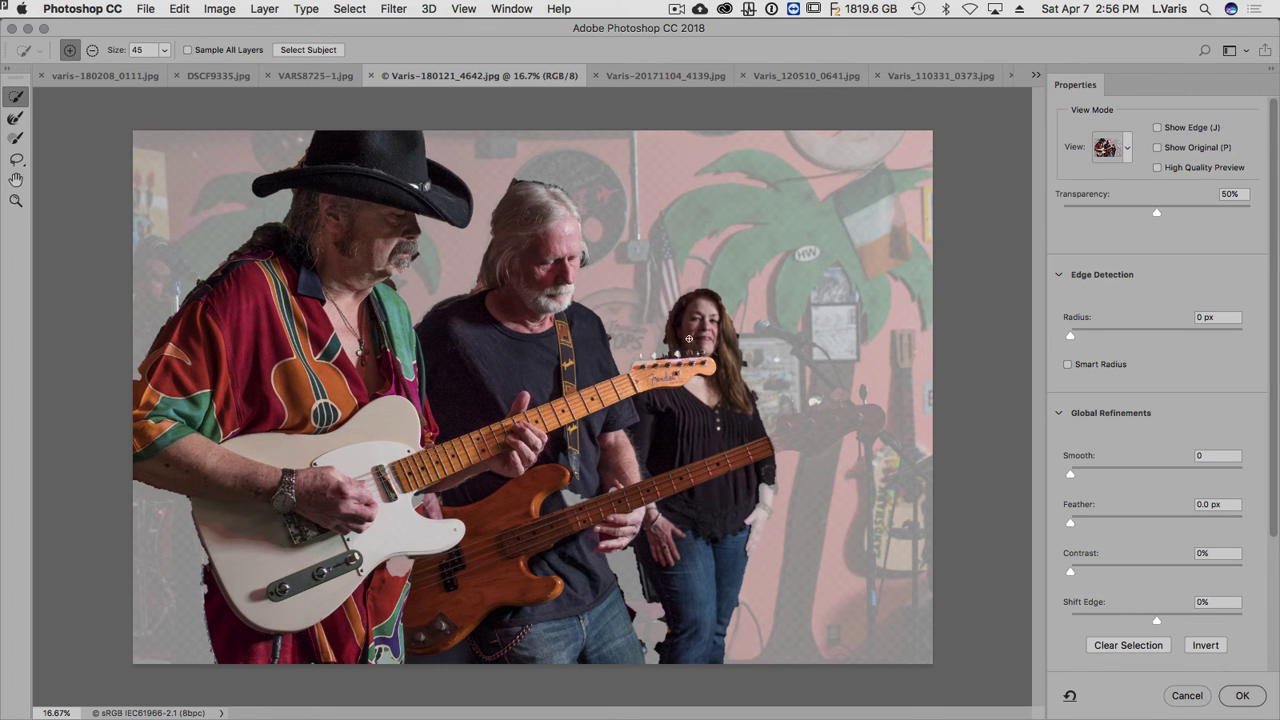
Step: Subtract the background woman from the selection, then cancel without keeping the mask
key("alt")
mouse_move(686, 326)
left_mouse_down()
mouse_move(716, 322)
mouse_move(736, 364)
mouse_move(728, 388)
mouse_move(609, 419)
mouse_move(645, 470)
left_mouse_up()
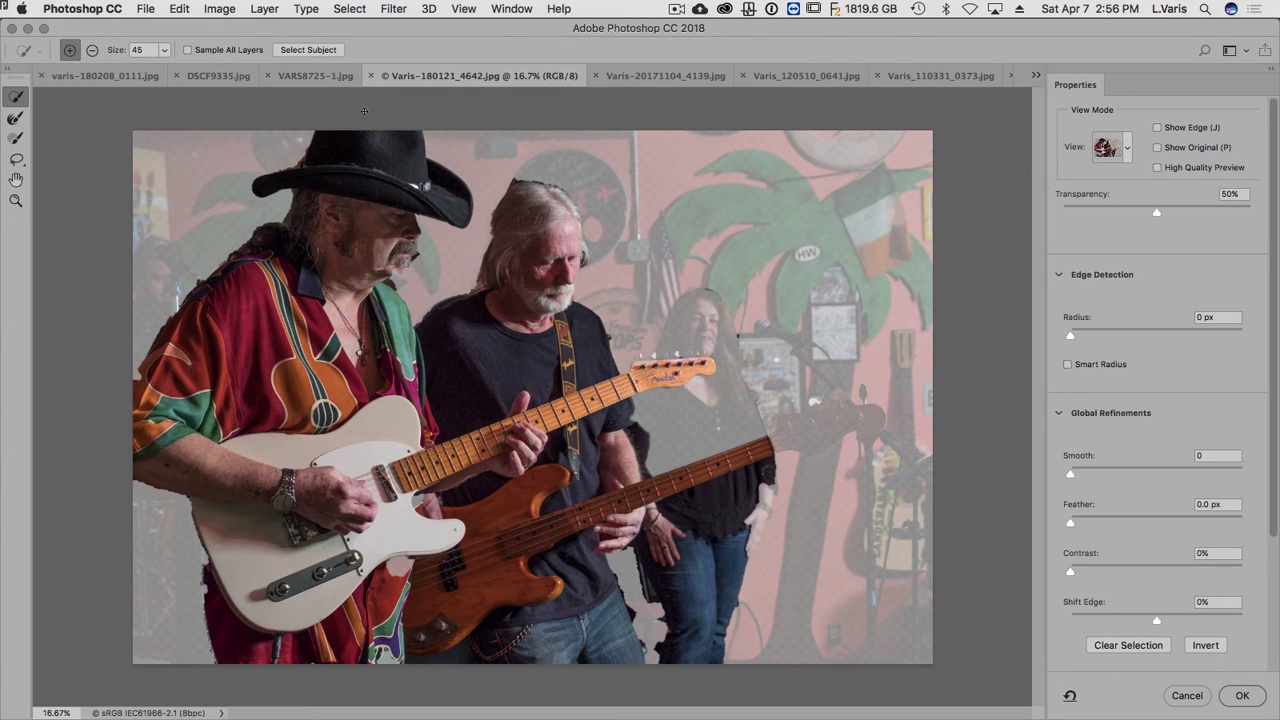
left_click(1187, 697)
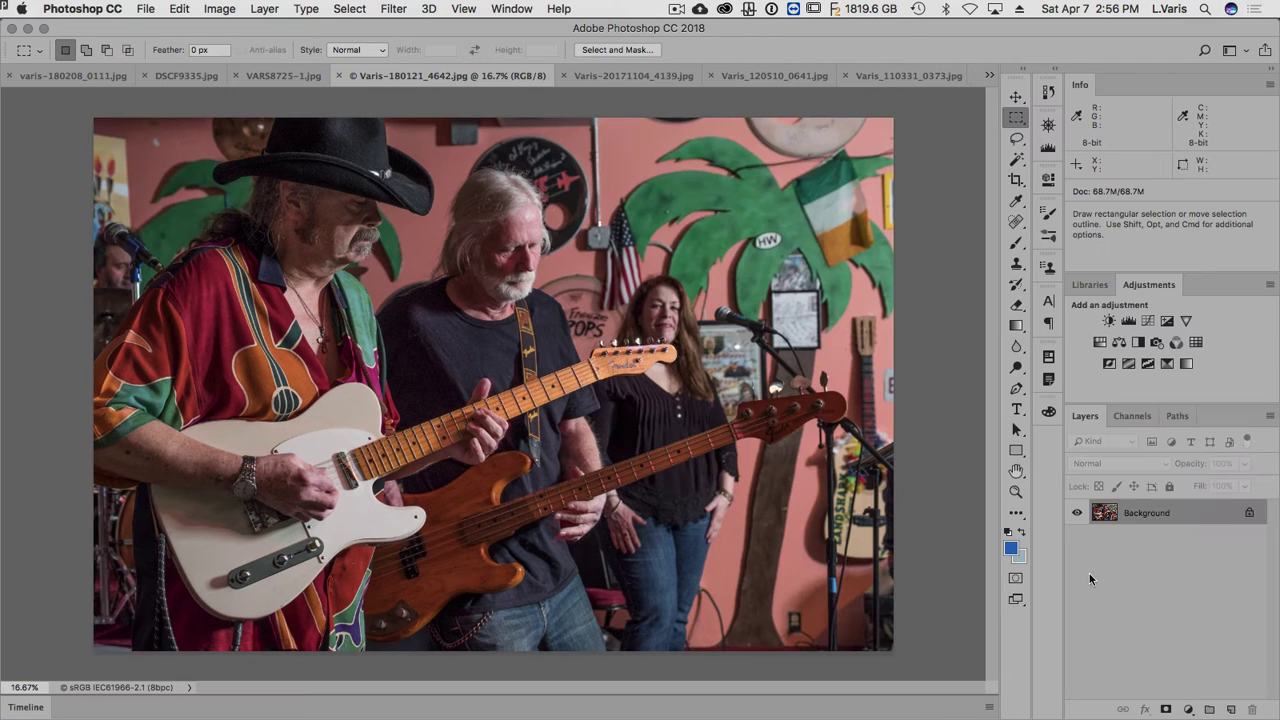
Step: Switch to Varis-20171104_4139.jpg, the cranberry harvester photo
left_click(622, 78)
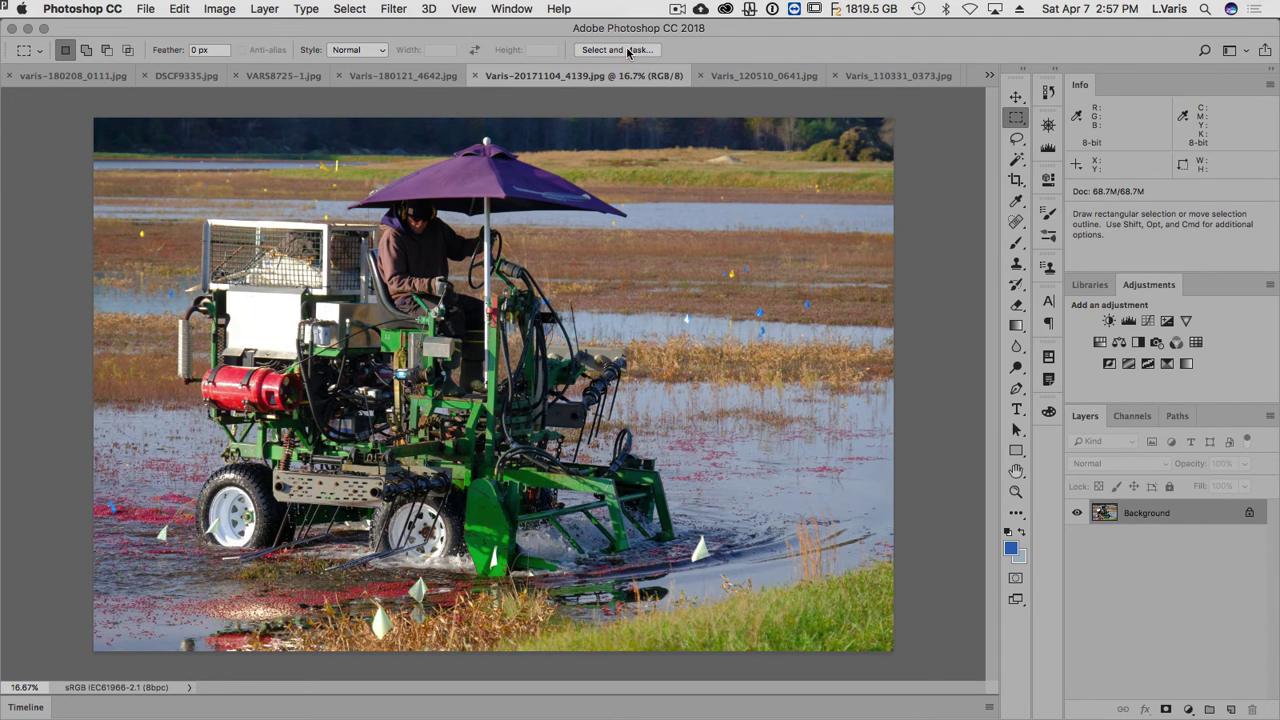
Step: Run Select Subject in Select and Mask to pick out the harvester, driver and purple umbrella
left_click(628, 50)
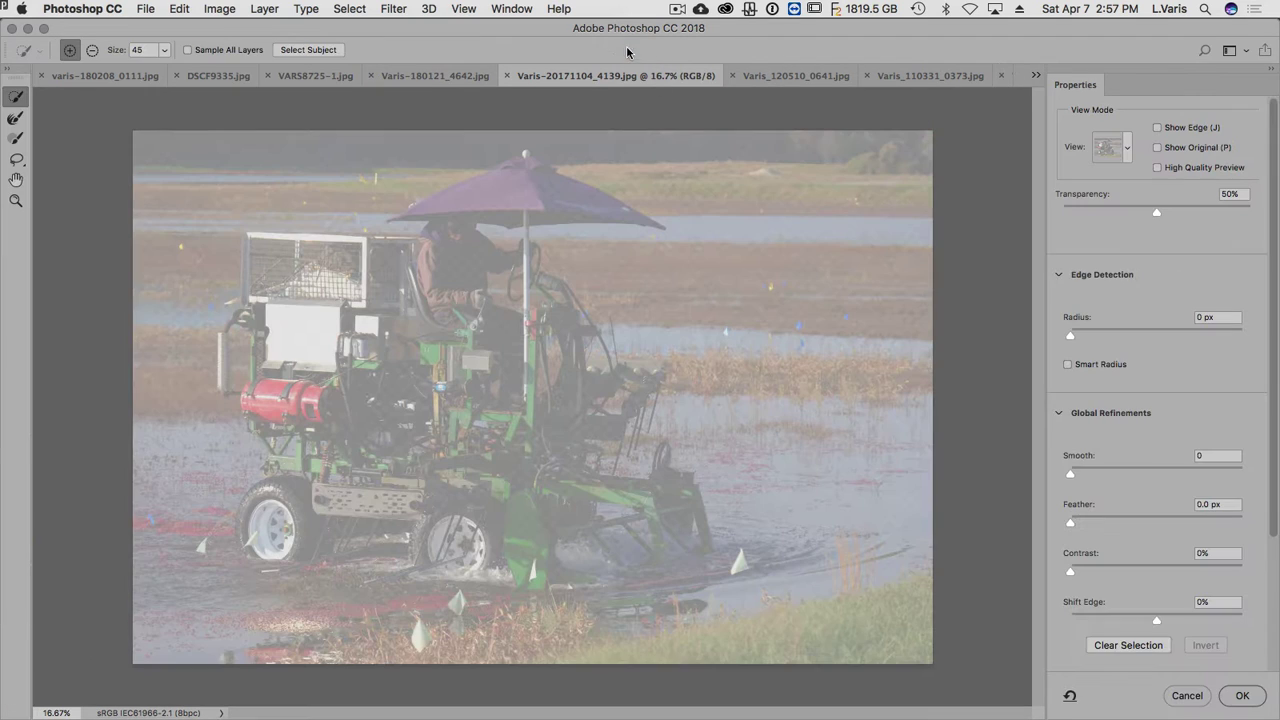
left_click(306, 51)
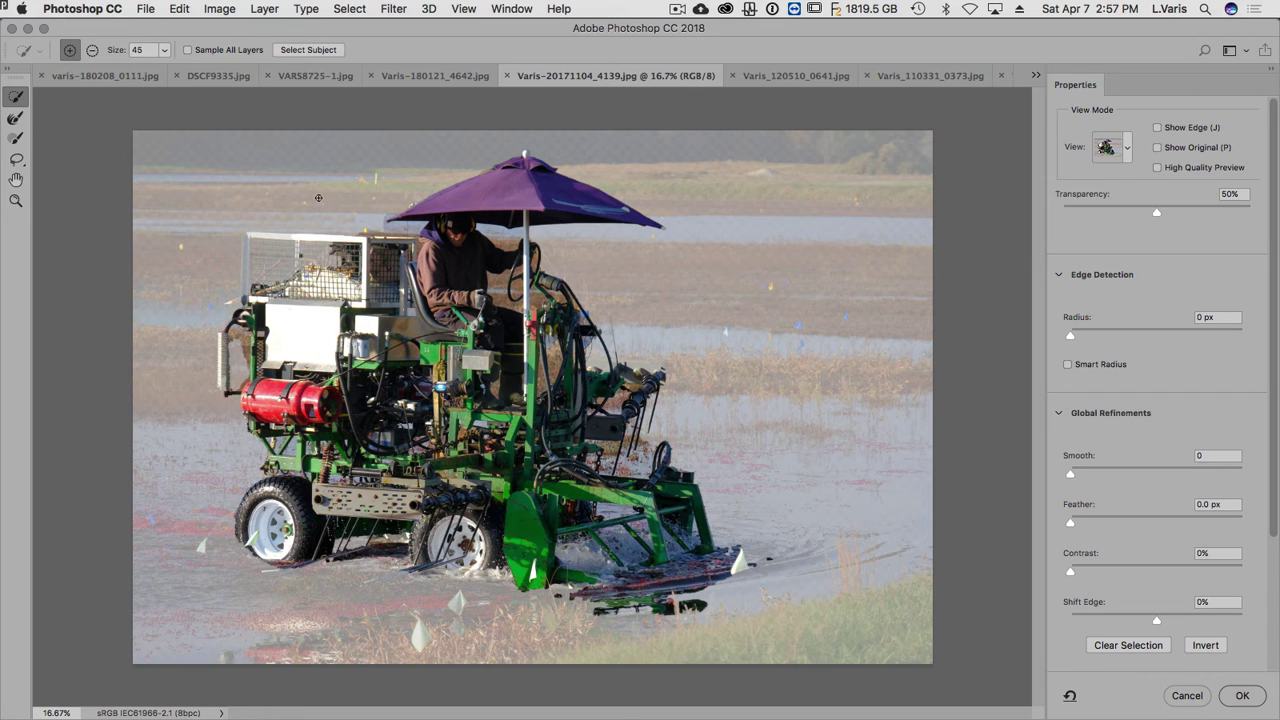
Step: Drop the harvester mask, auto-select the trains in Varis_120510_0641.jpg, add the rear carriages, then cancel
left_click(1187, 696)
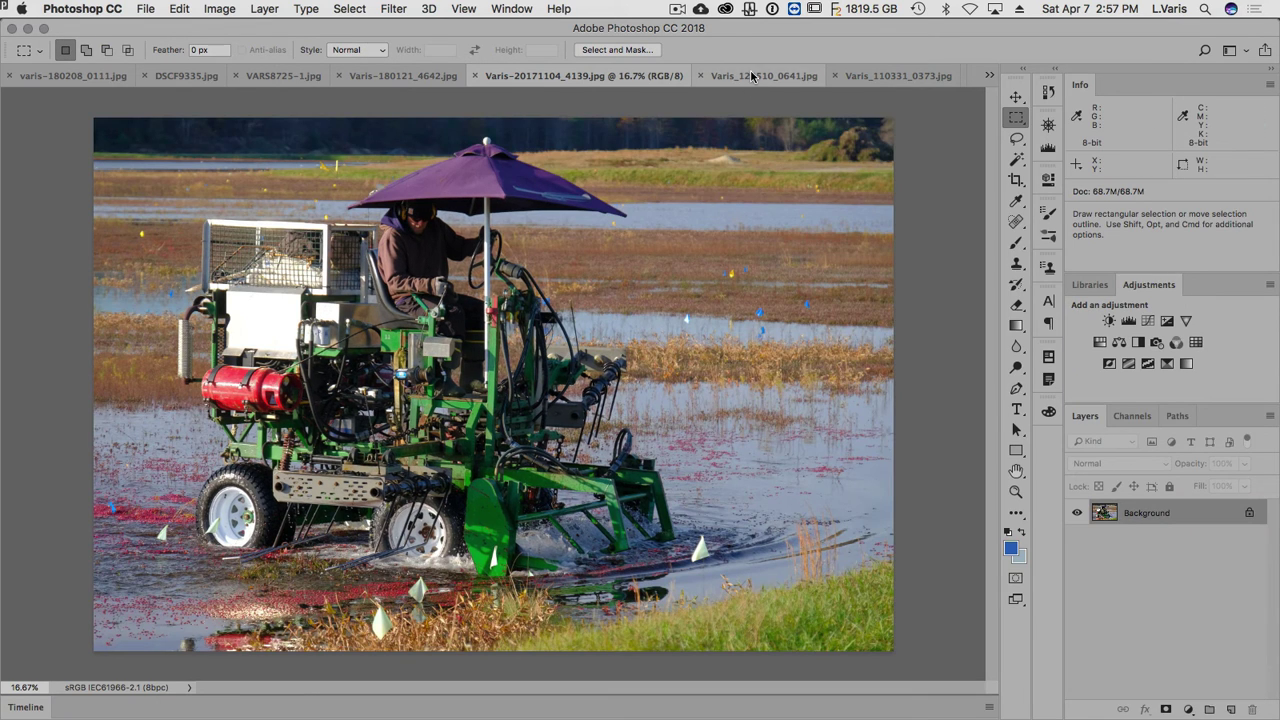
left_click(752, 77)
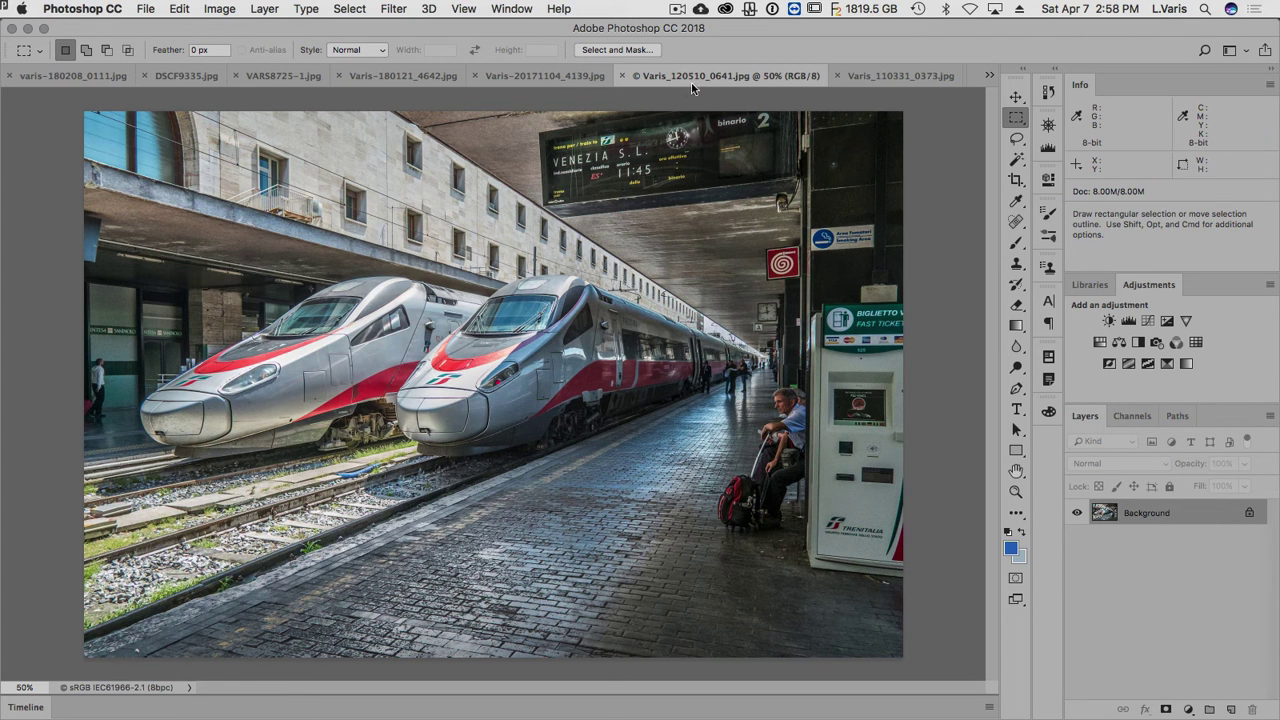
left_click(617, 50)
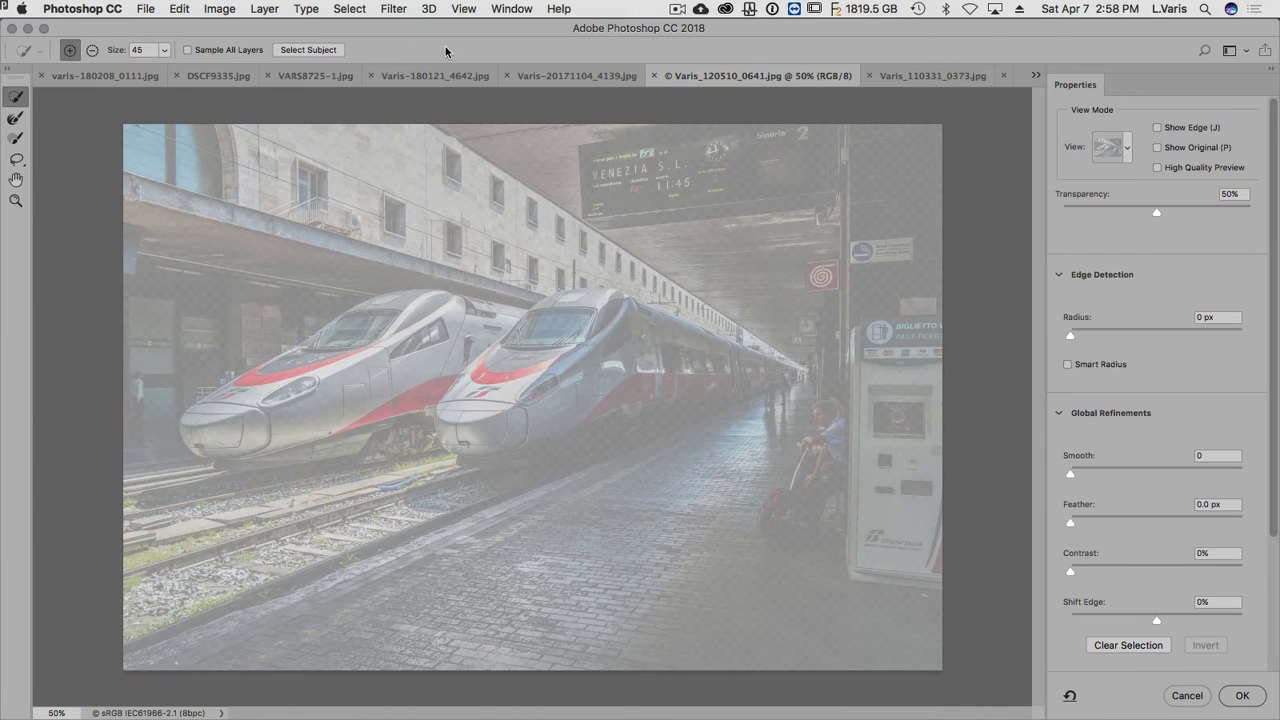
left_click(299, 51)
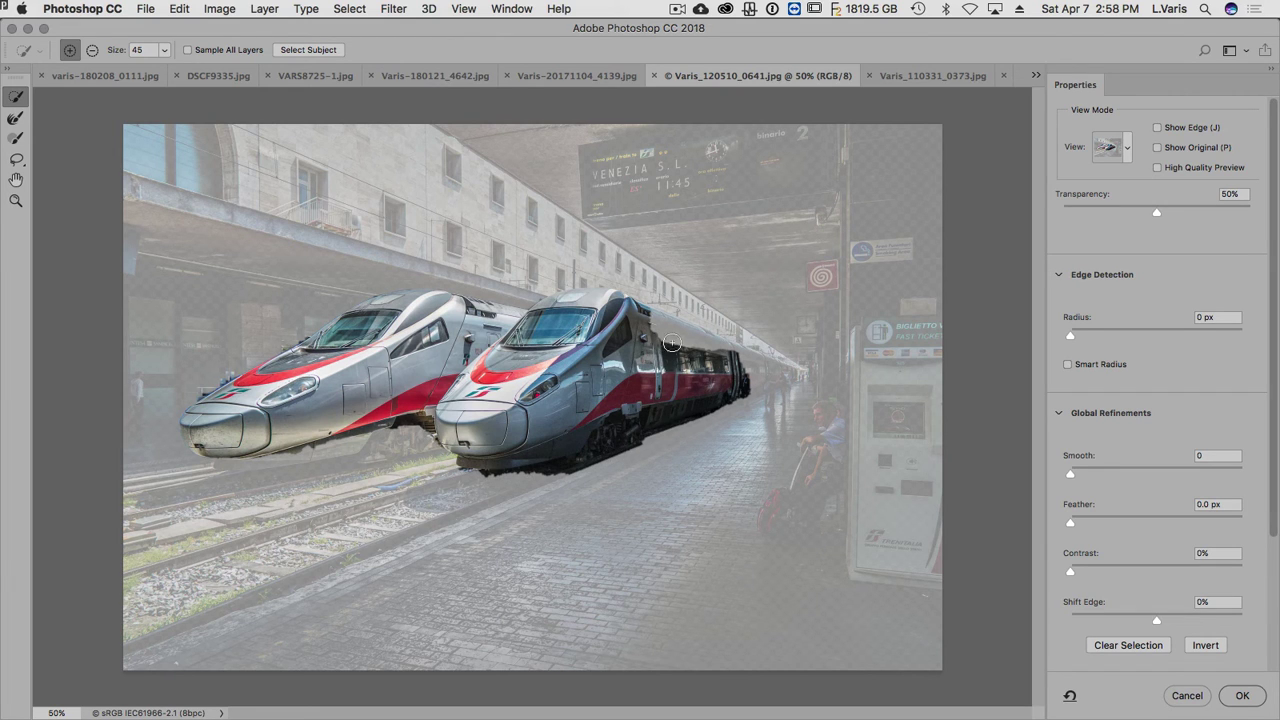
mouse_move(655, 325)
left_mouse_down()
mouse_move(768, 370)
mouse_move(750, 390)
mouse_move(707, 383)
left_mouse_up()
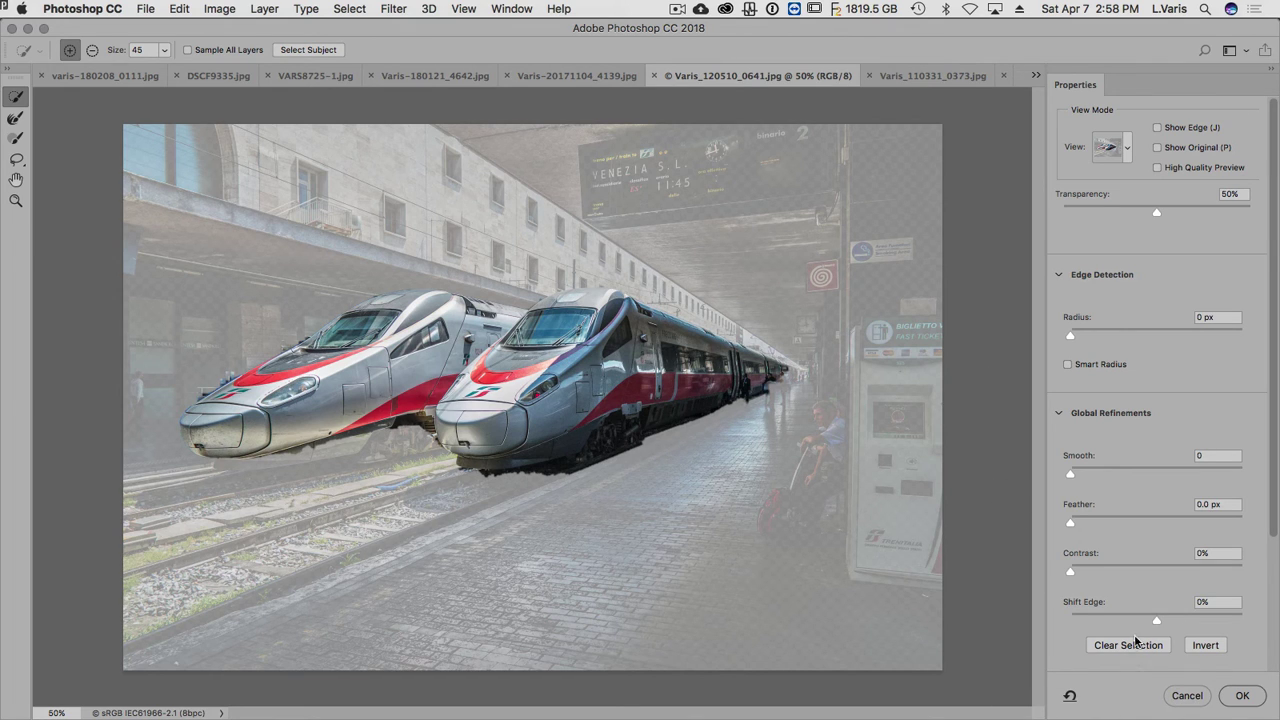
left_click(1186, 696)
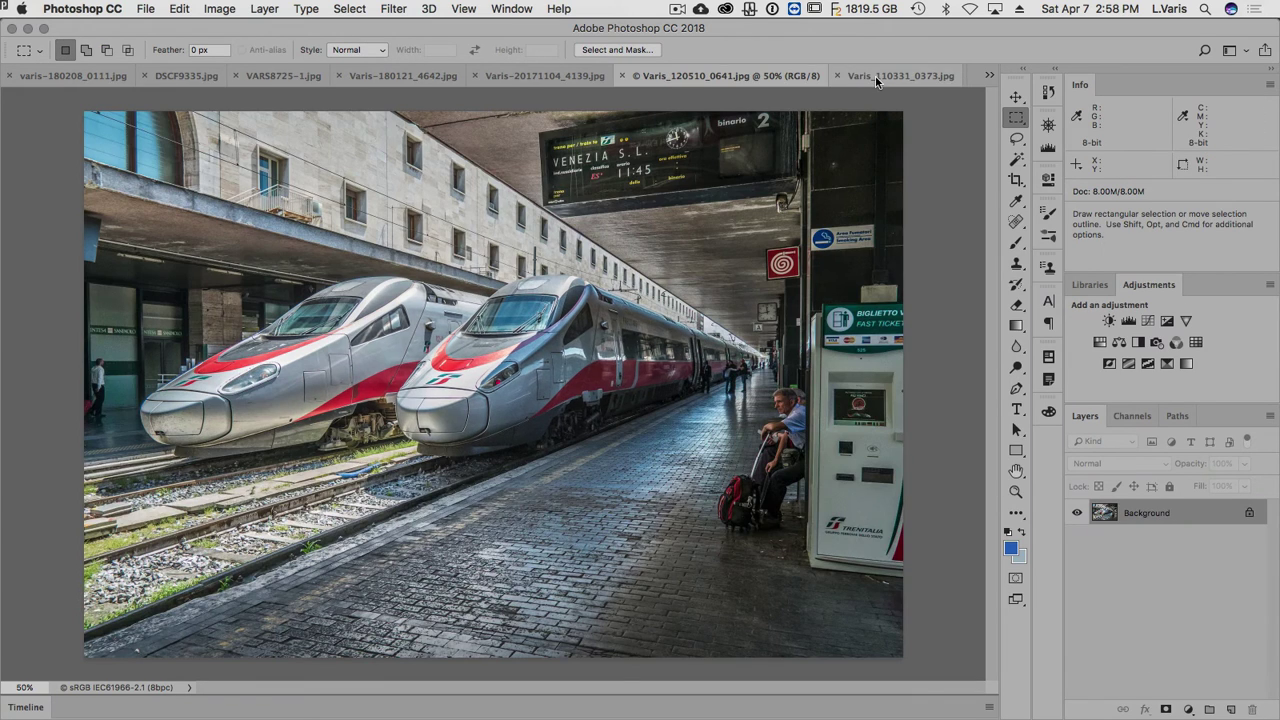
Step: Run Select Subject on Varis_110331_0373.jpg; it only catches stray specks, so cancel it
left_click(876, 76)
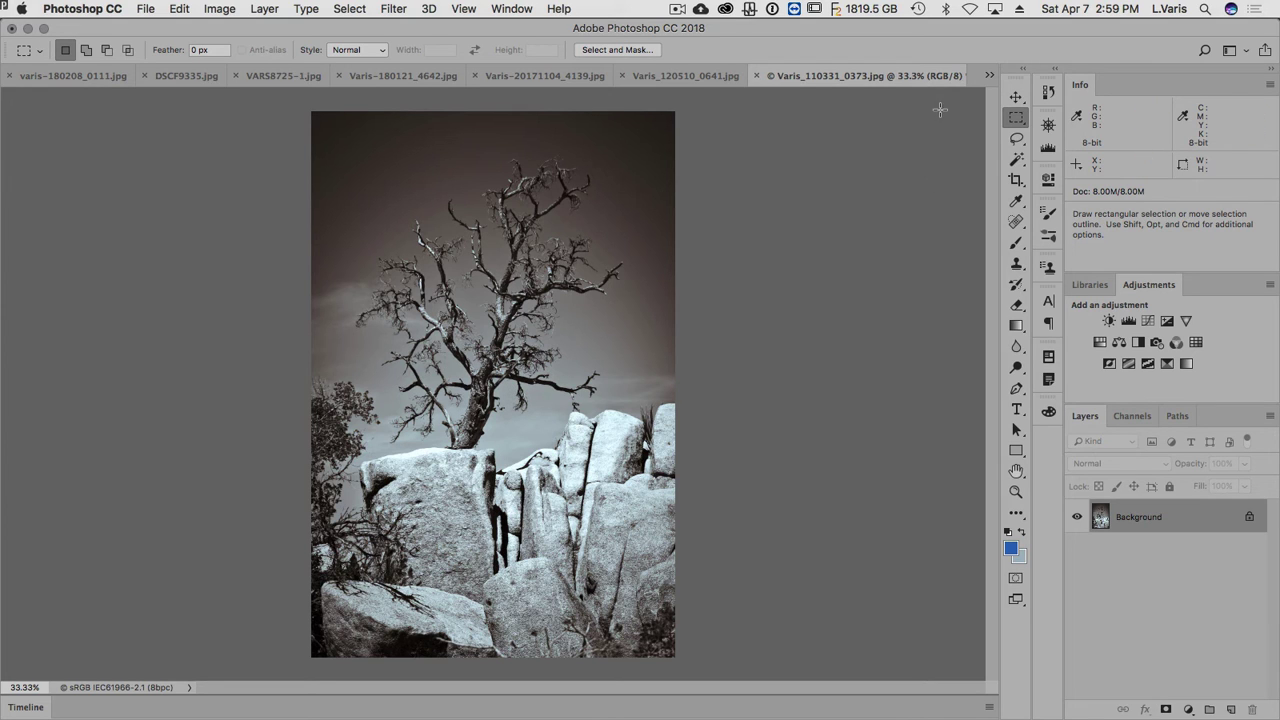
left_click(621, 49)
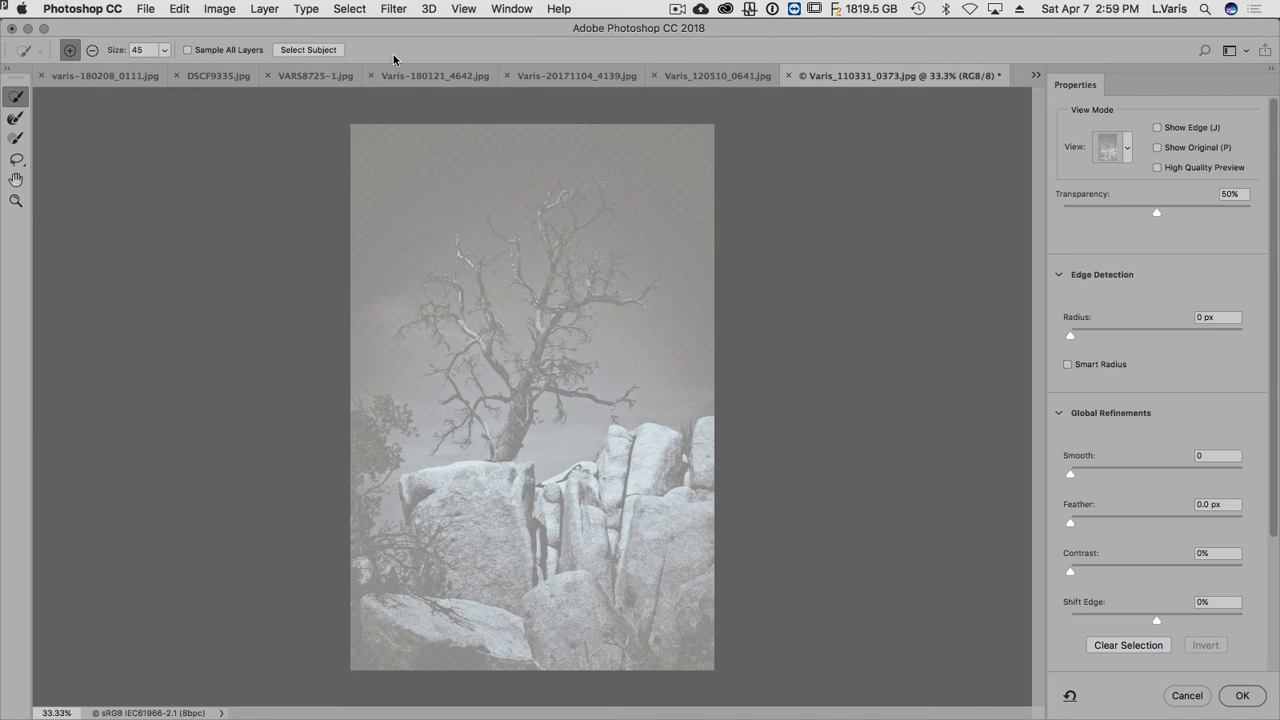
left_click(301, 51)
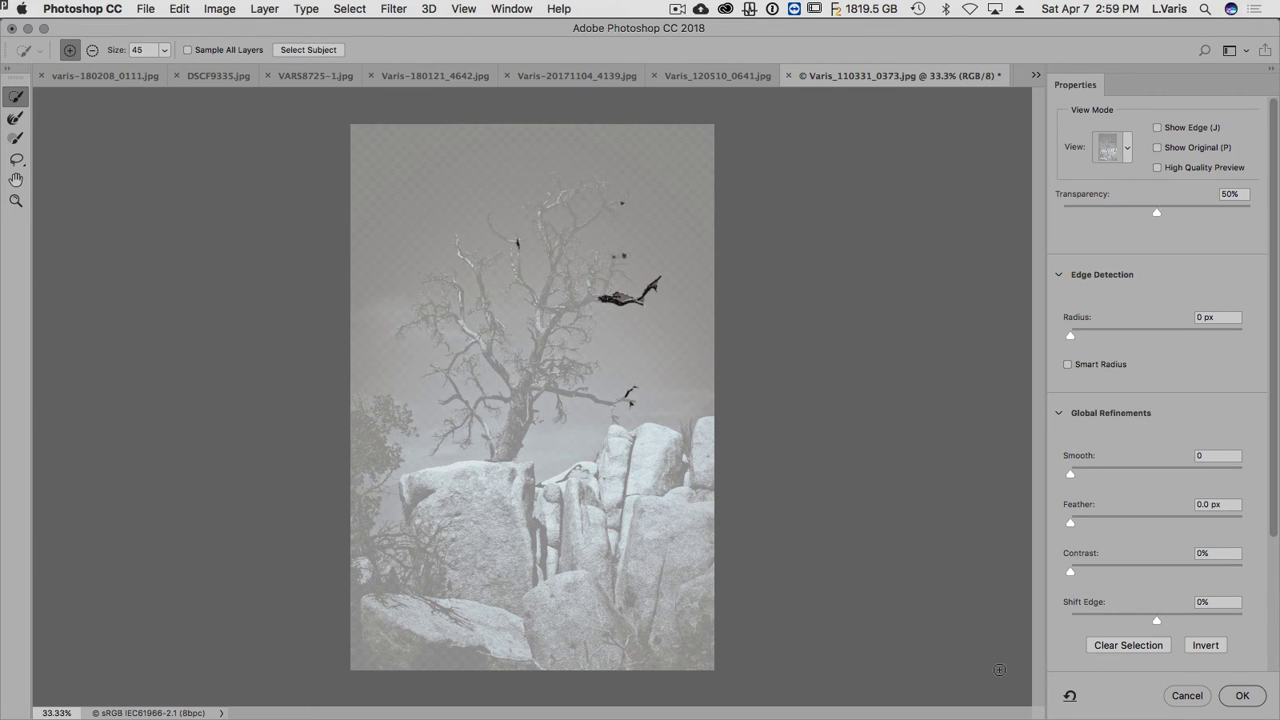
left_click(1185, 696)
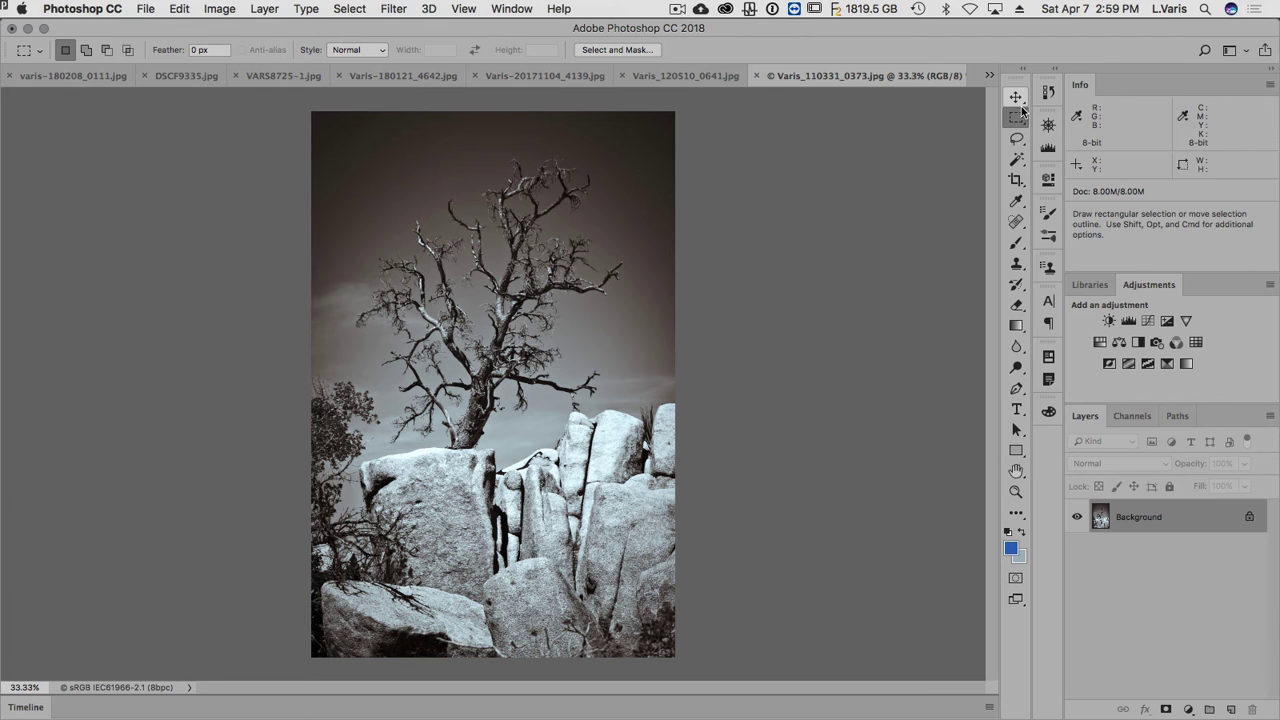
Step: Crop the tree photo to 1365 × 1405 px above the lower boulders, then pick Rectangular Marquee
left_click(1016, 179)
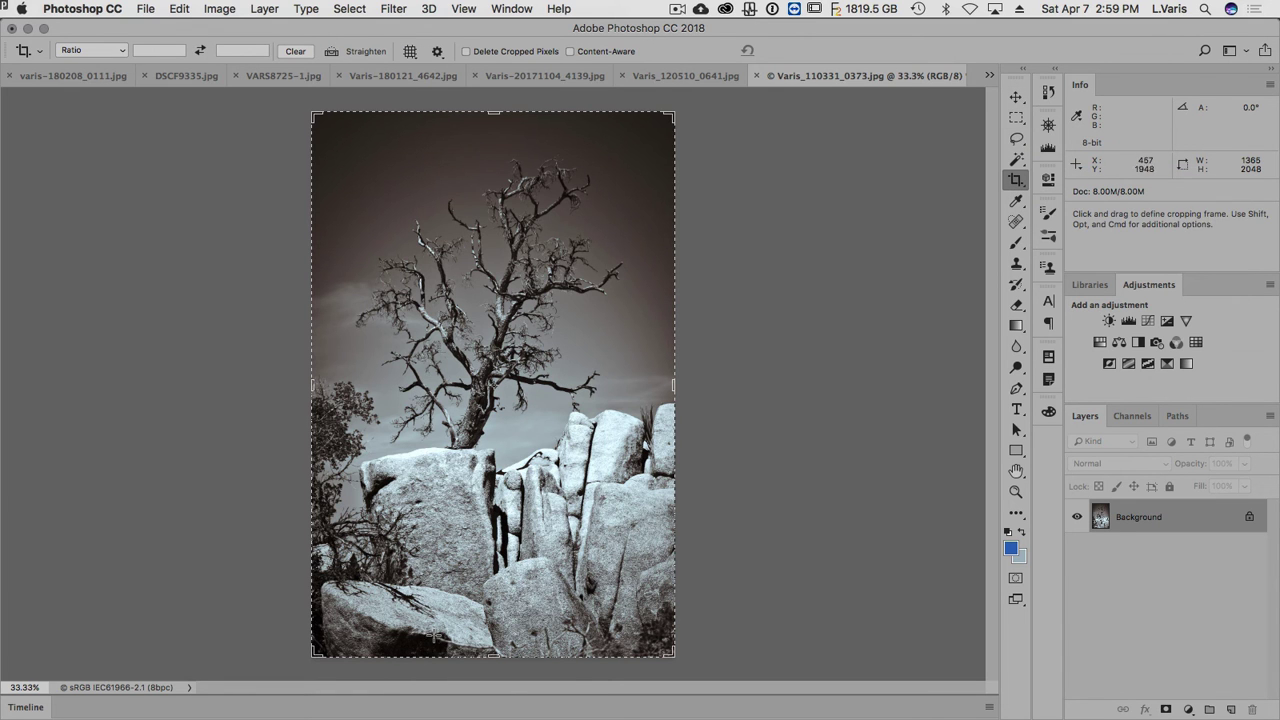
left_click_drag(493, 656, 487, 570)
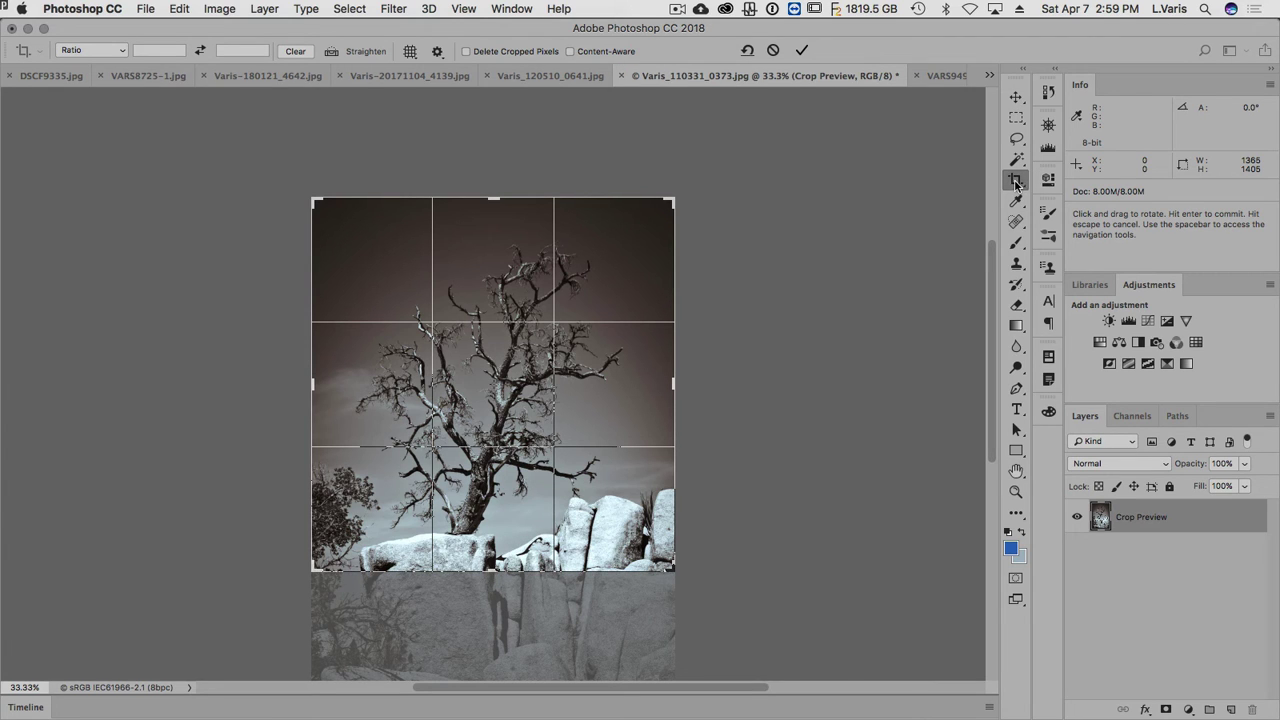
left_click(801, 50)
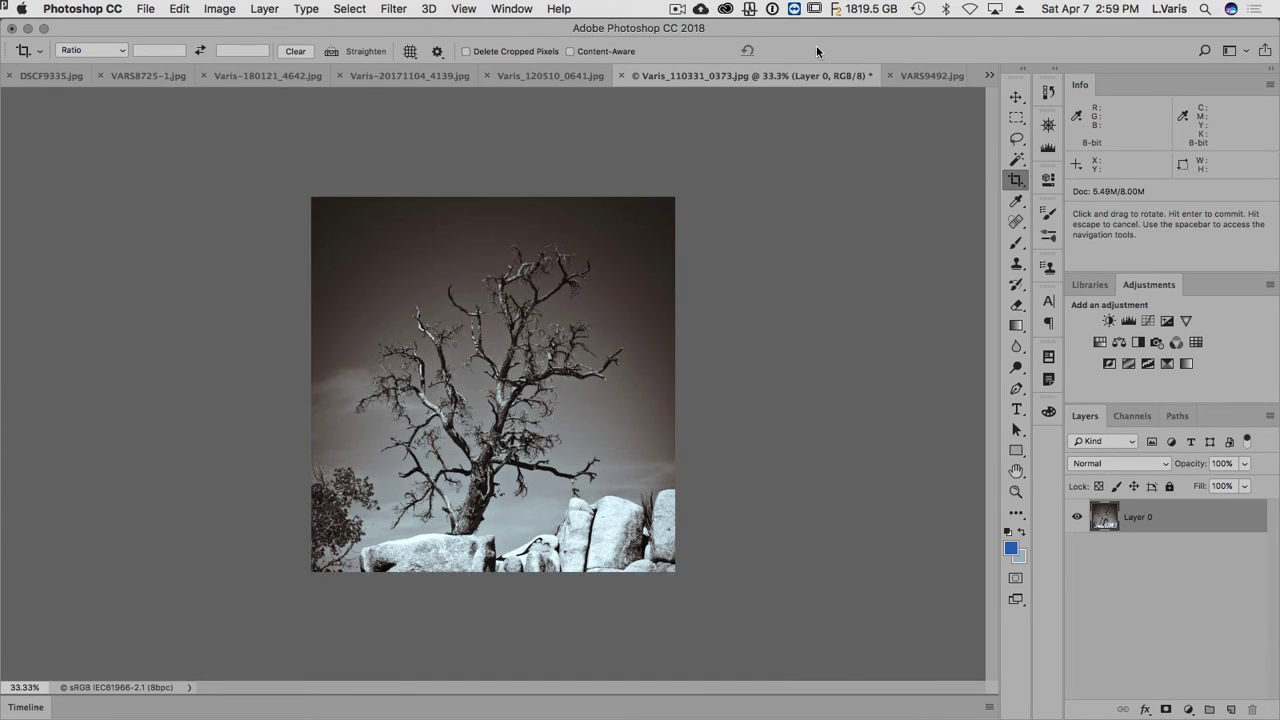
left_click(1016, 117)
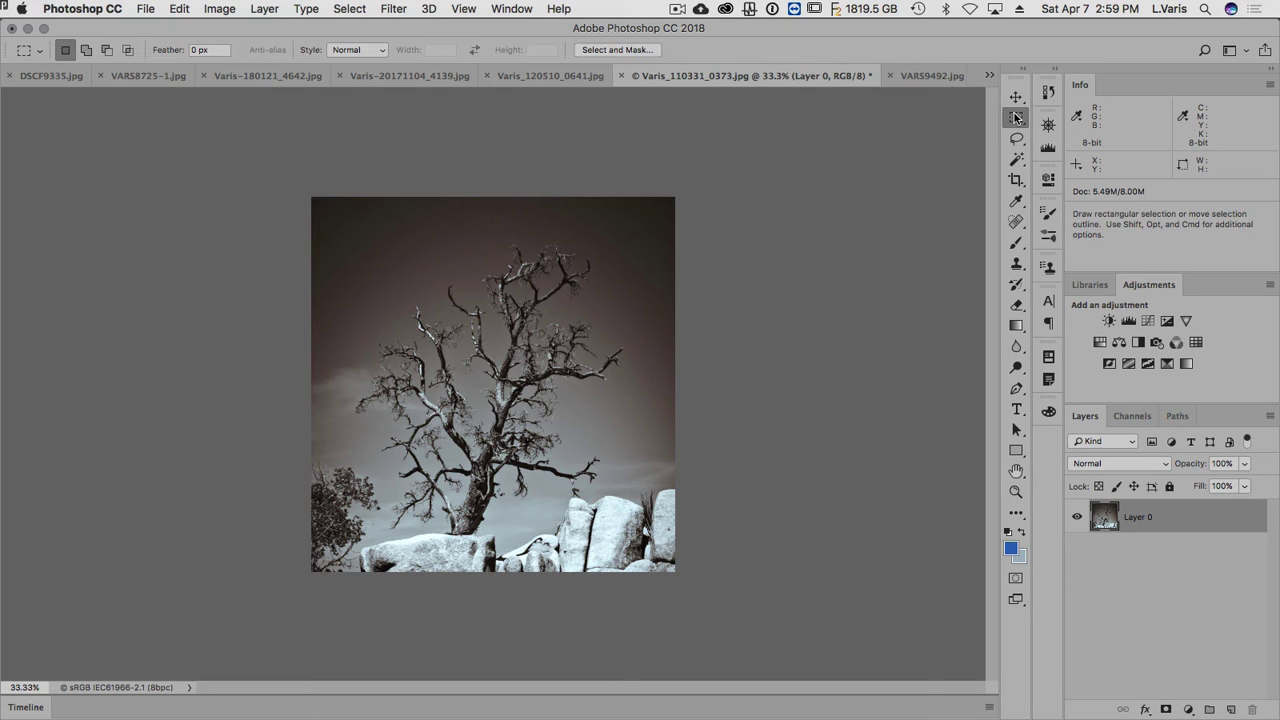
Step: Zoom in and auto-select the bare tree with Select Subject in Select and Mask
key("super+plus")
left_click(614, 50)
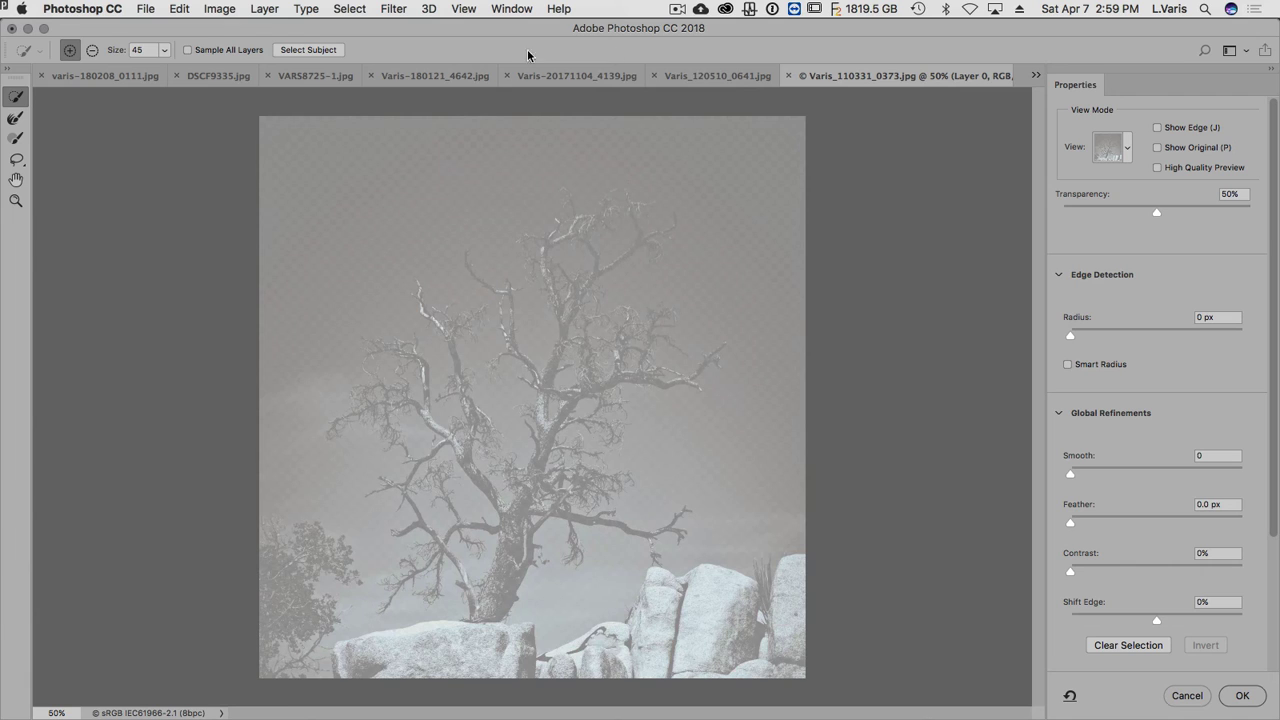
left_click(309, 52)
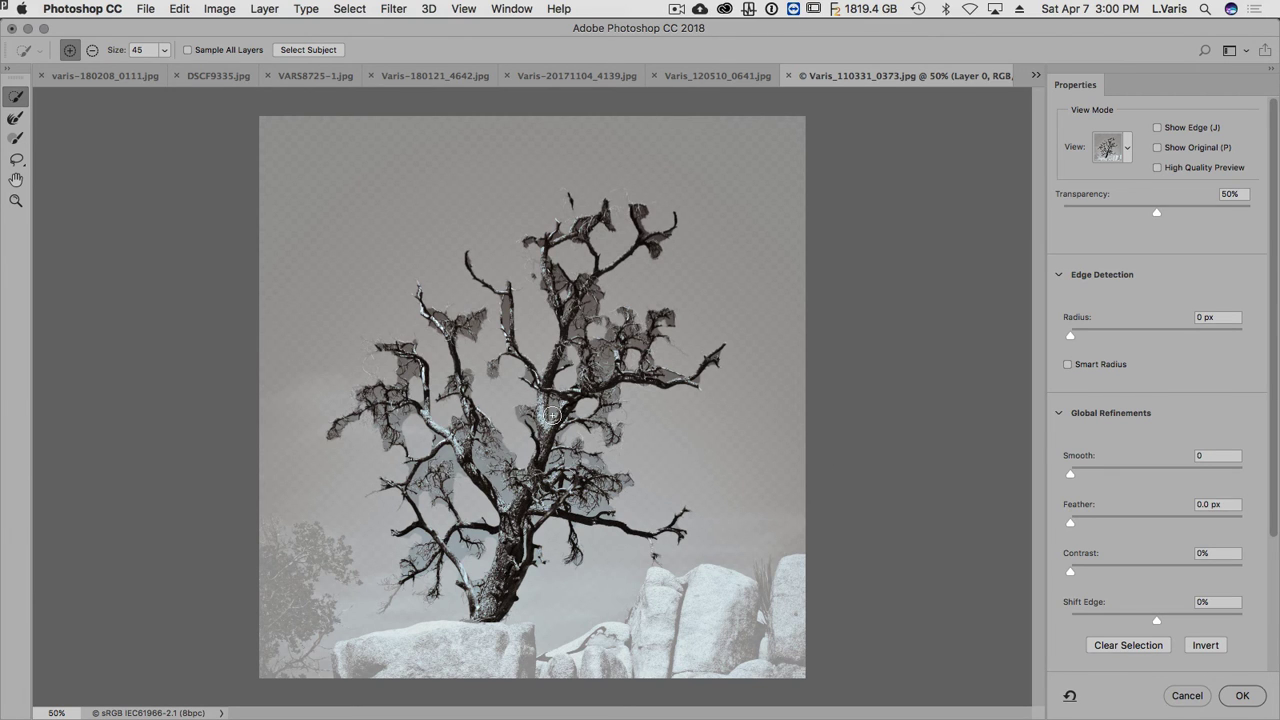
Step: At 100% zoom, subtract sky patches with a size-15 brush, then cancel and list open documents
key("super+equal")
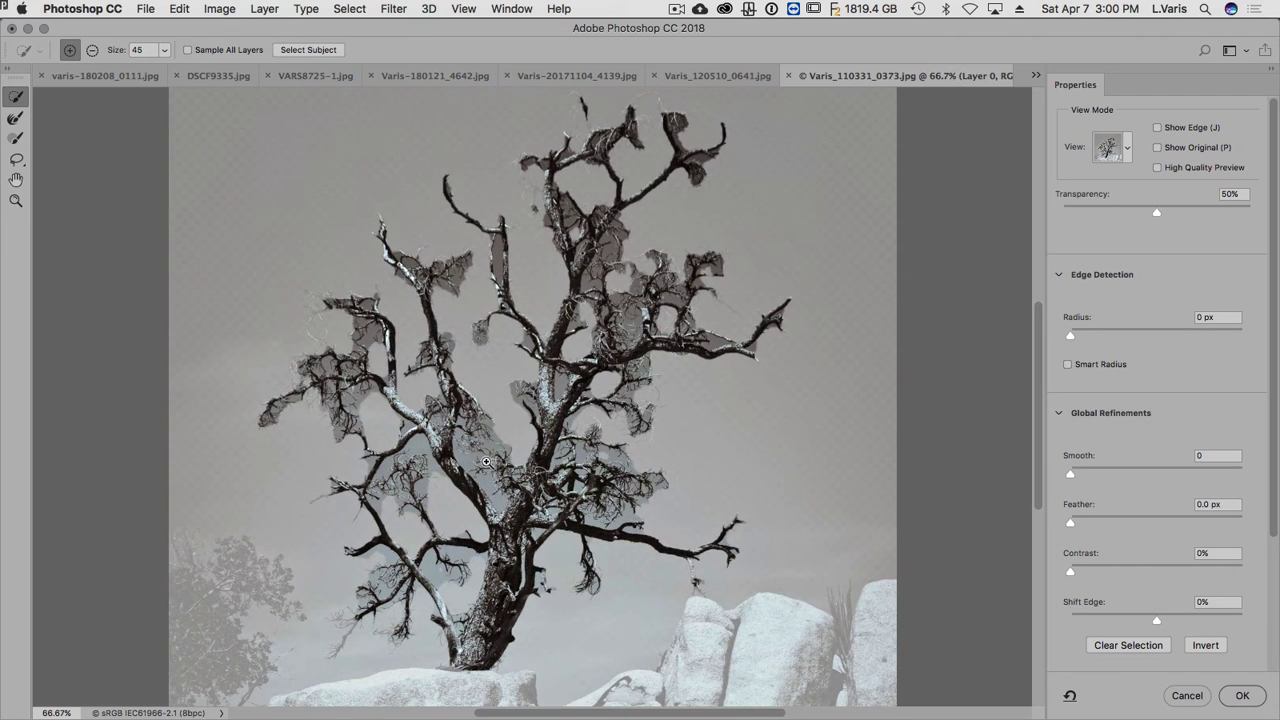
key("super+equal")
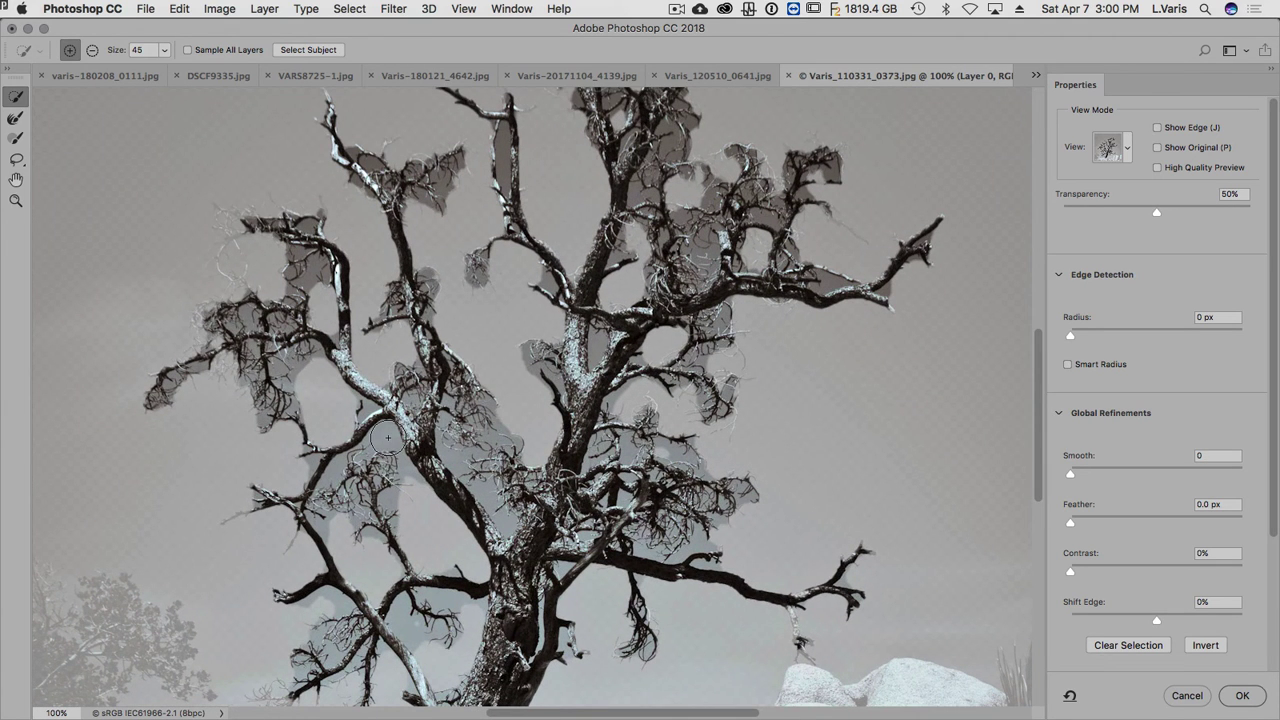
key("bracketleft")
key("bracketleft")
key("bracketleft")
key("alt")
left_click_drag(387, 436, 400, 462)
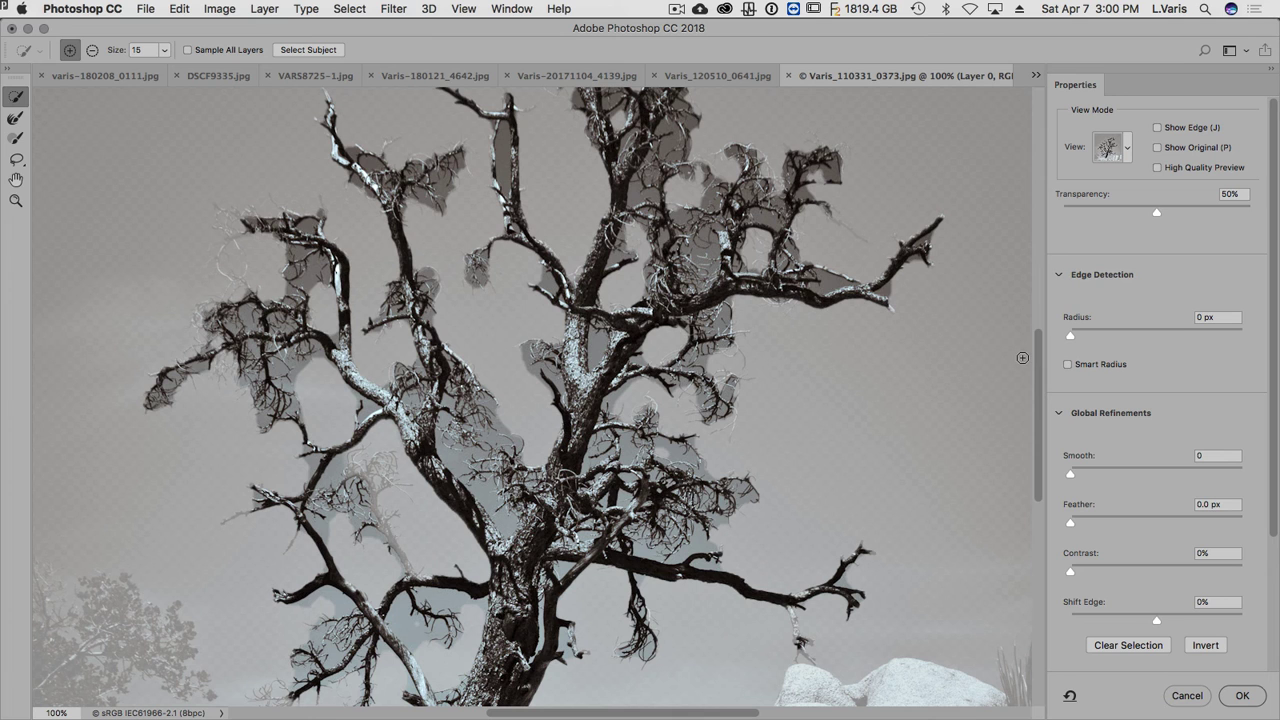
key("super+minus")
key("super+minus")
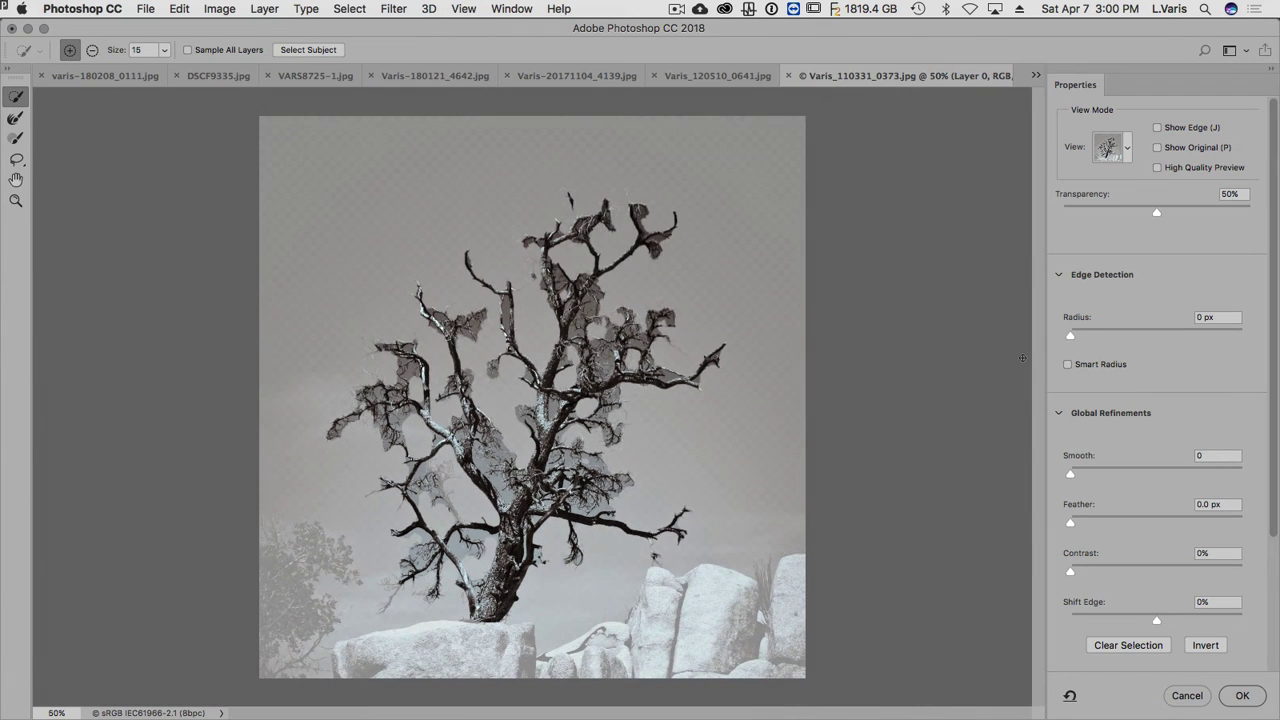
left_click(1186, 700)
left_click(989, 75)
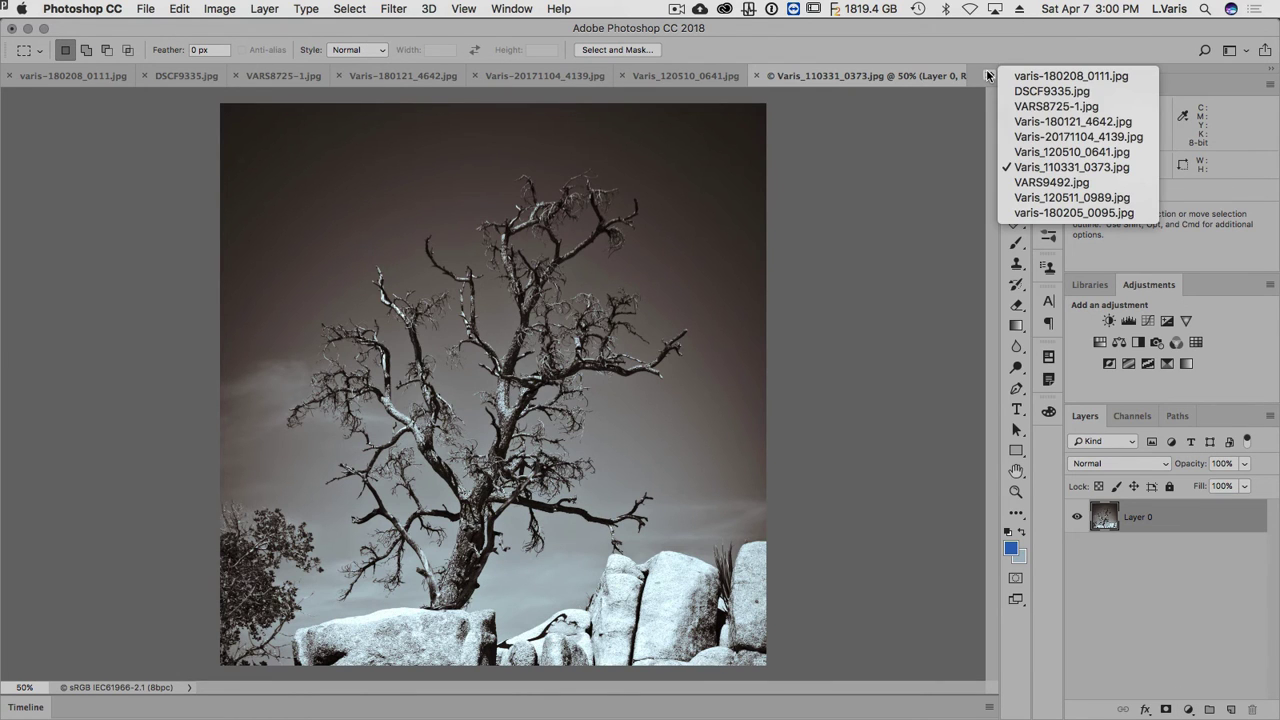
Step: Switch to VARS9492.jpg and auto-select the farmer and bull with Select Subject
left_click(1036, 184)
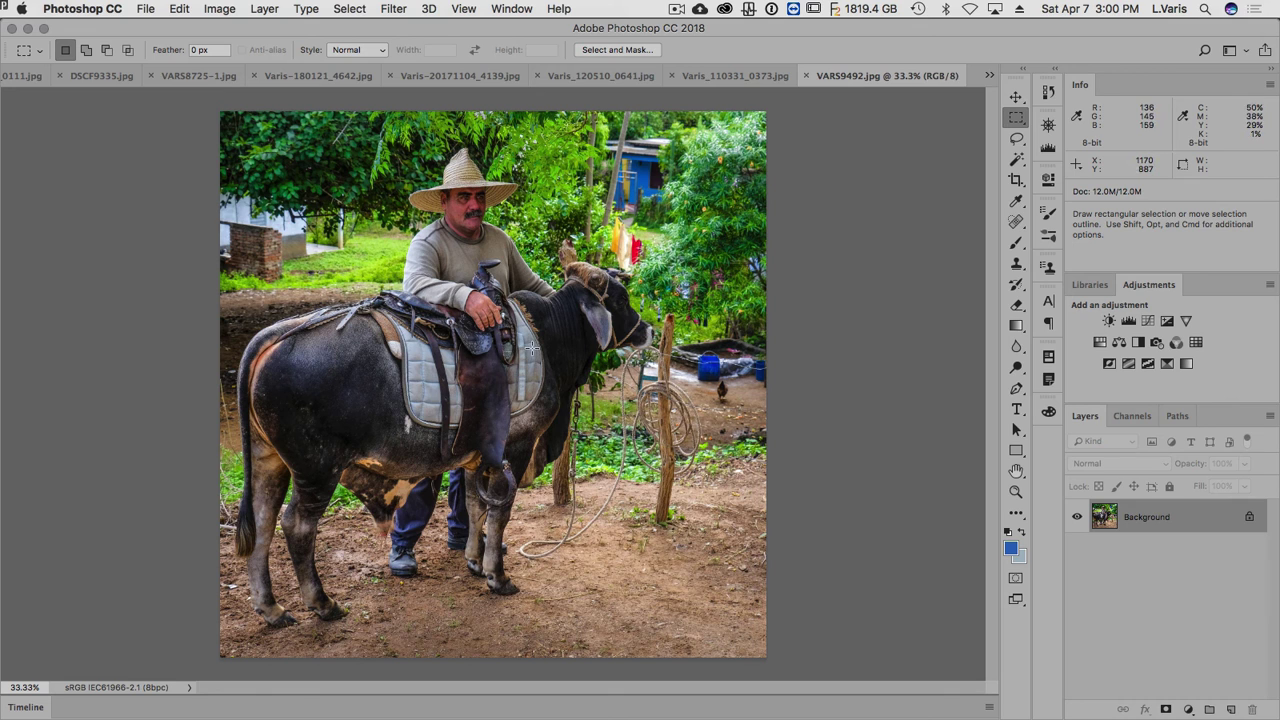
left_click(622, 52)
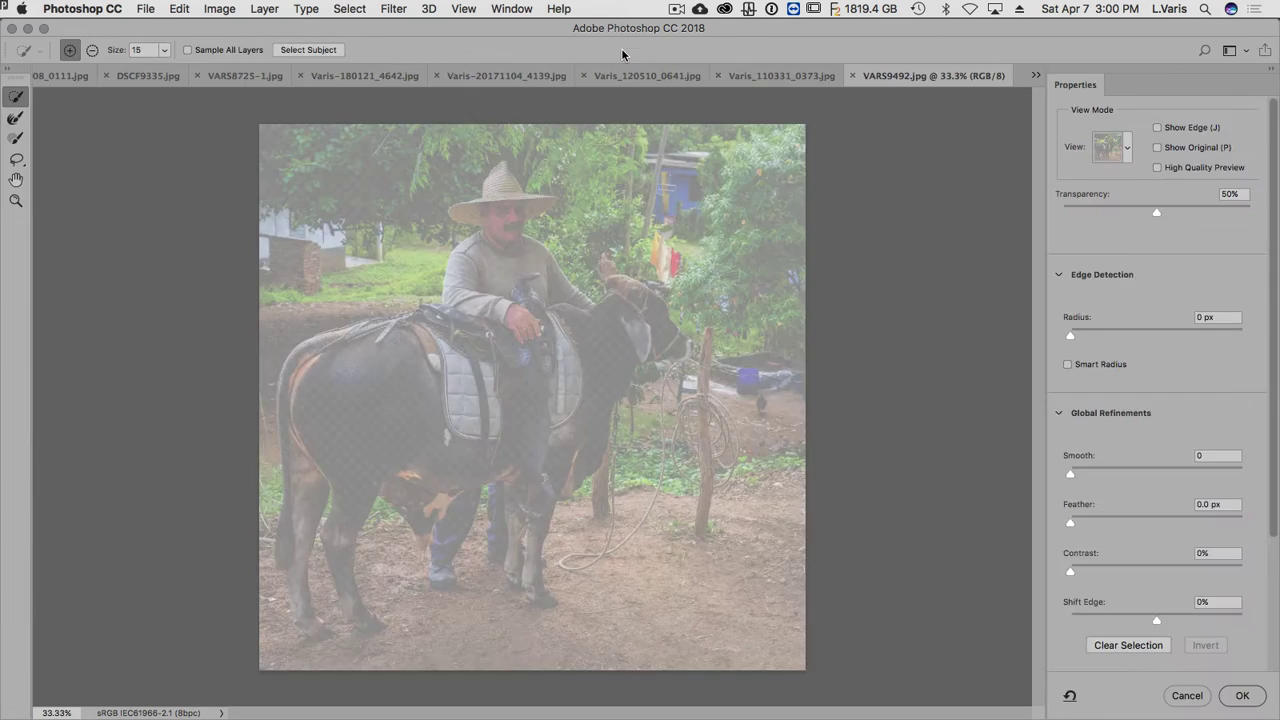
left_click(297, 50)
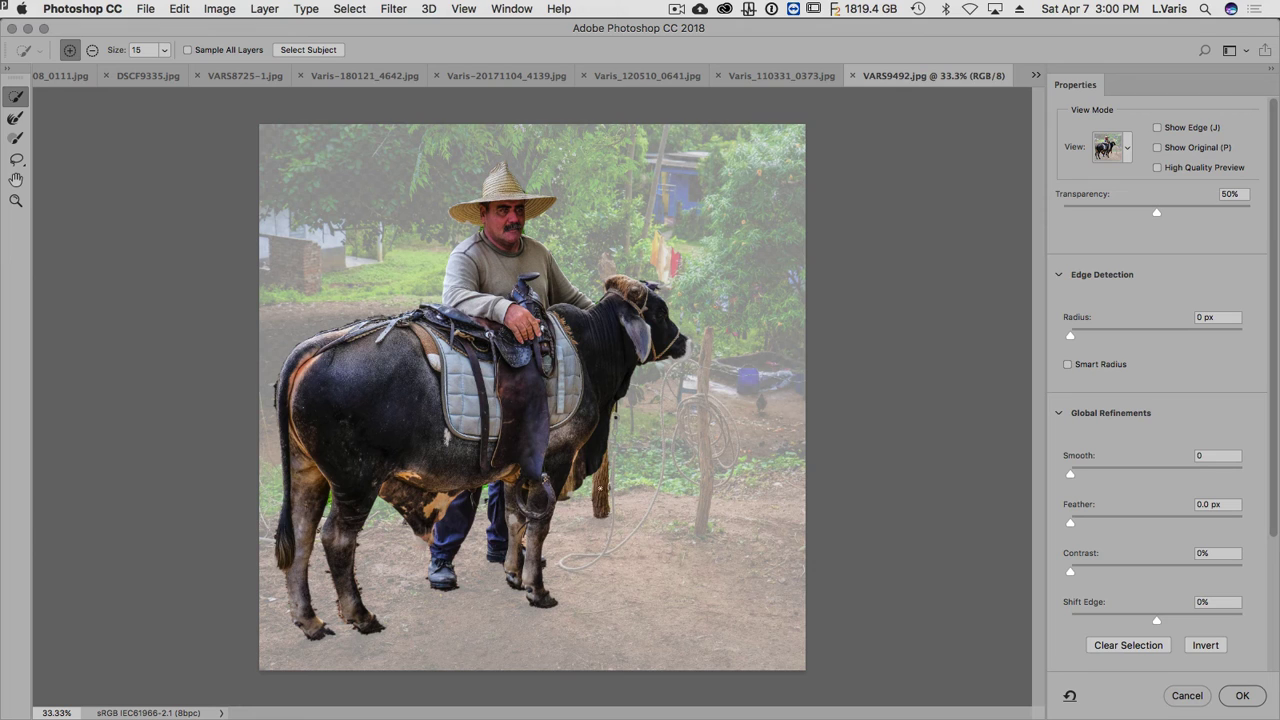
Step: Subtract the wooden stake from the selection, then cancel without keeping the mask
key("alt")
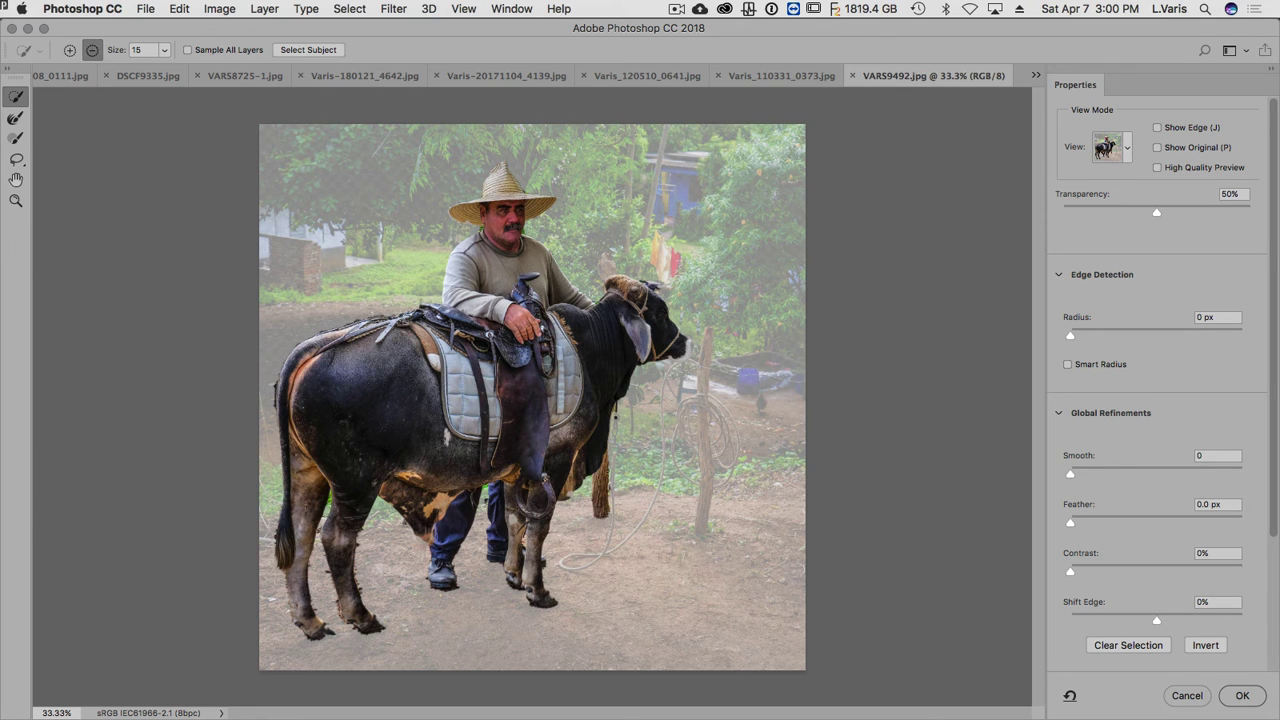
left_click_drag(600, 468, 601, 516)
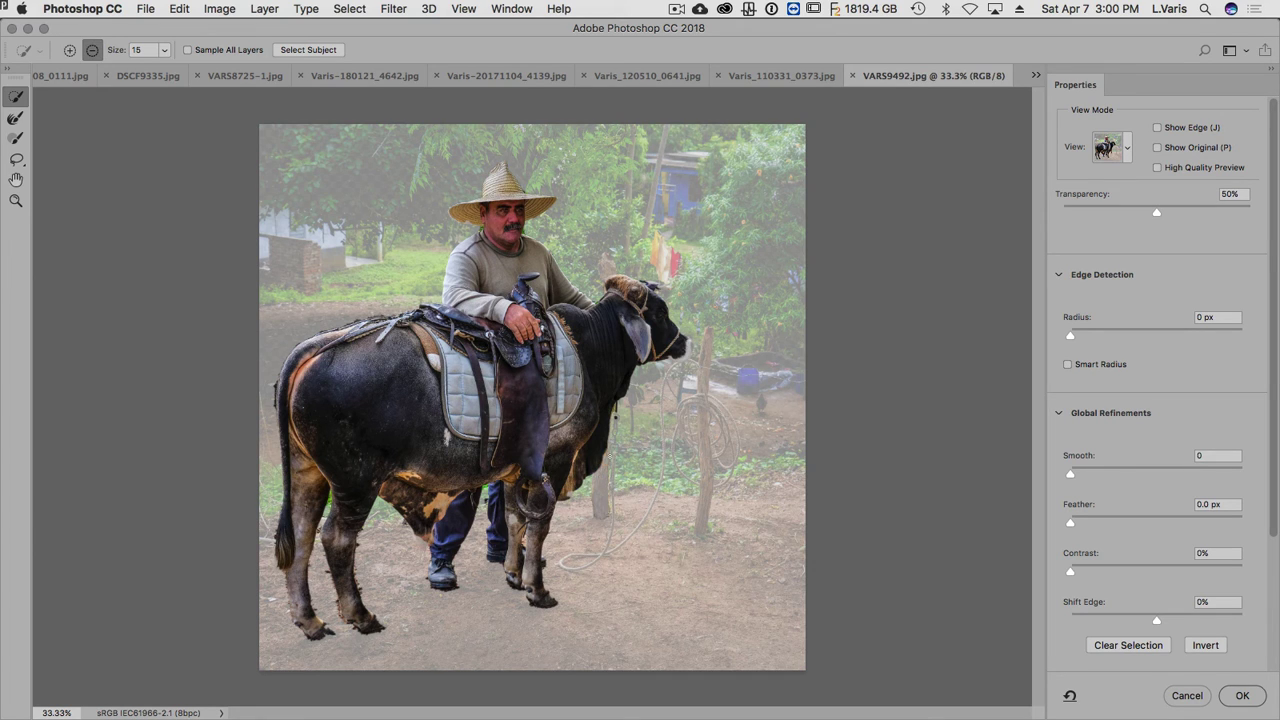
key("alt")
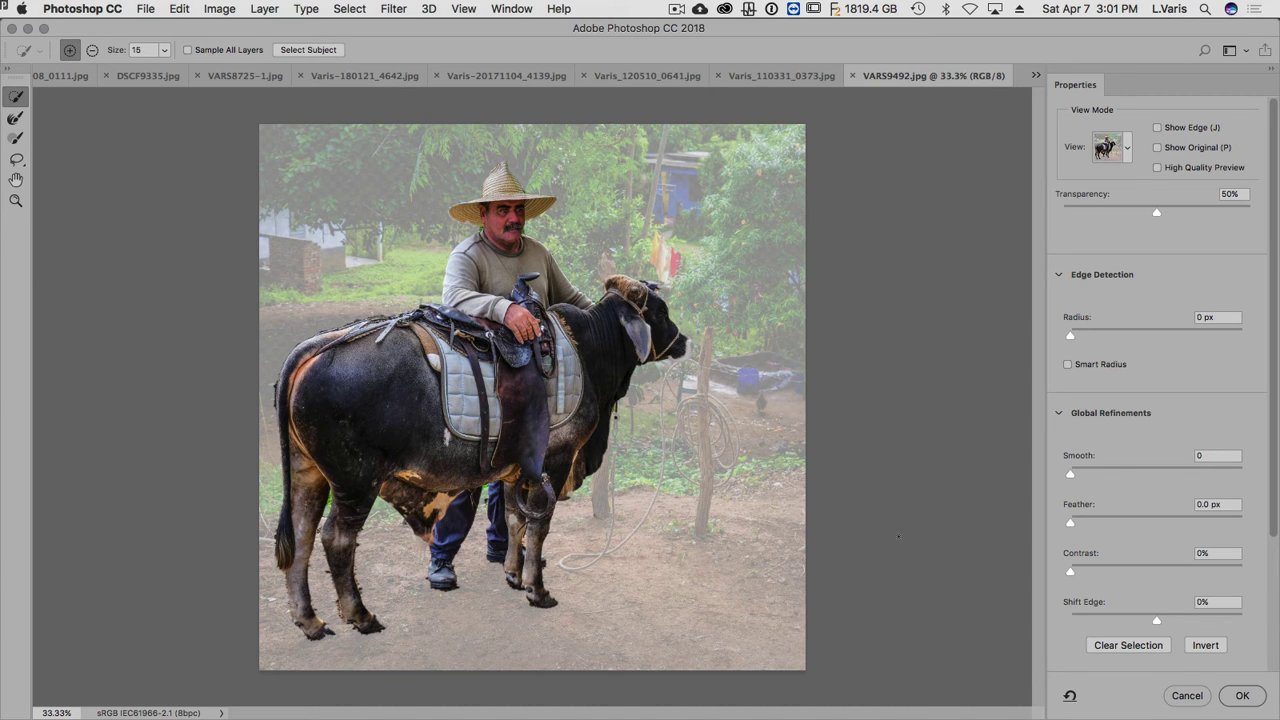
left_click(1187, 696)
Step: Switch to the potted trees photo Varis_120511_0989.jpg and enter Select and Mask
left_click(990, 78)
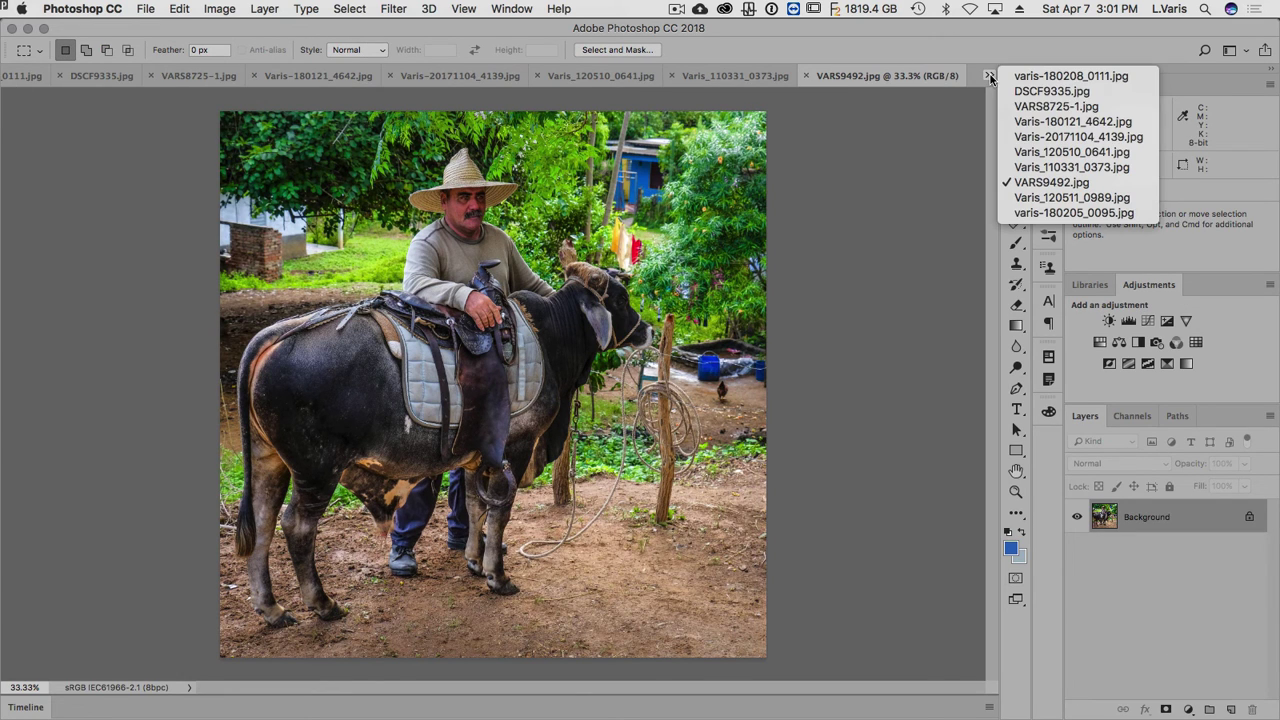
left_click(1047, 199)
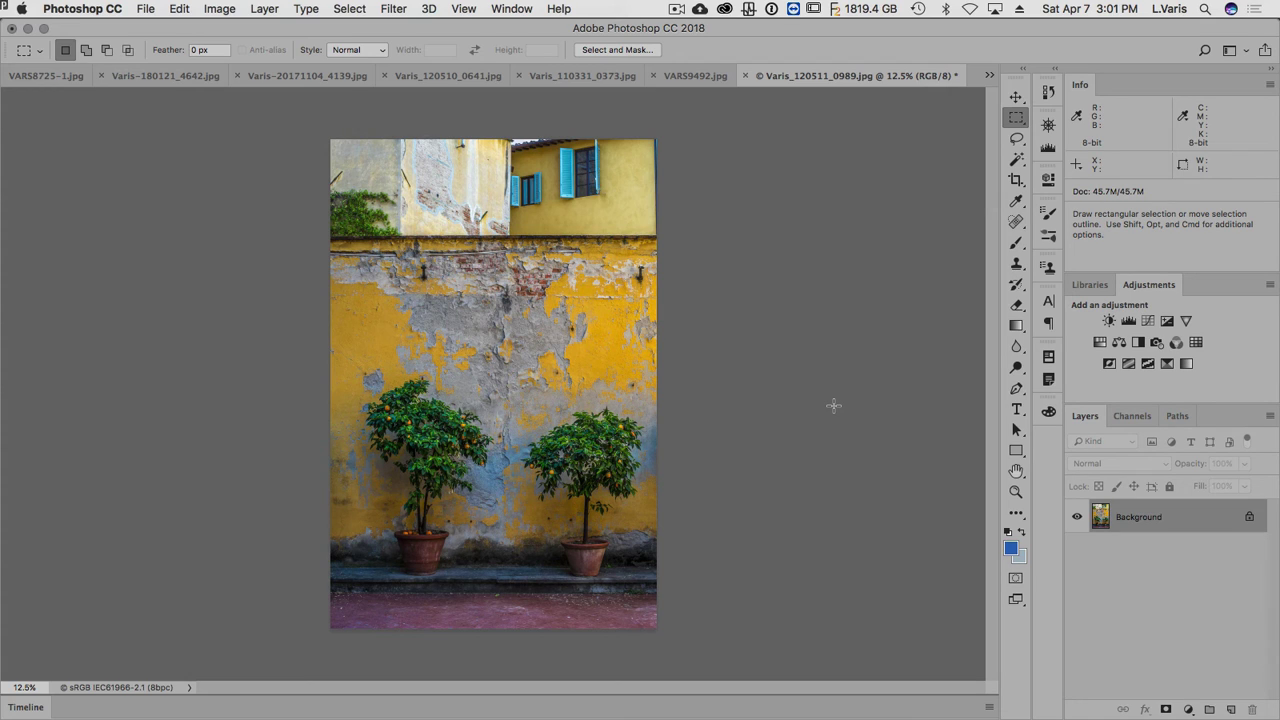
left_click(619, 50)
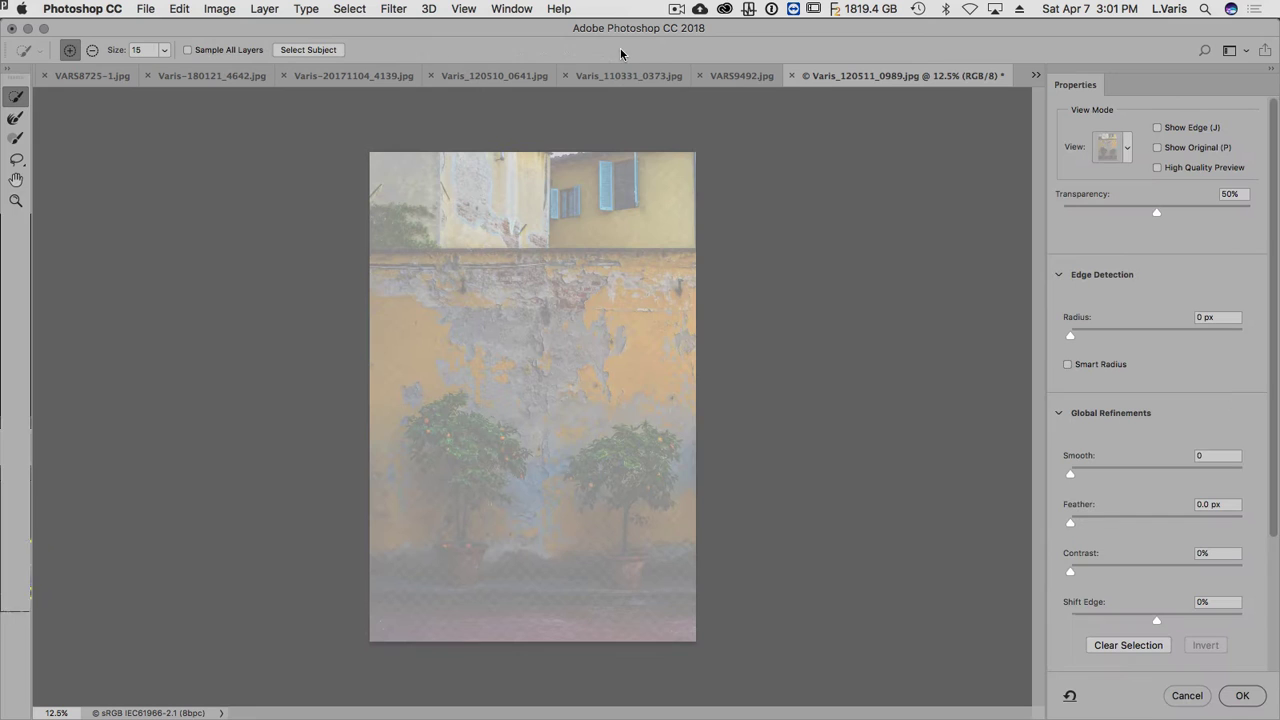
Step: Run Select Subject, brush the right tree's canopy into the selection, then cancel
left_click(310, 51)
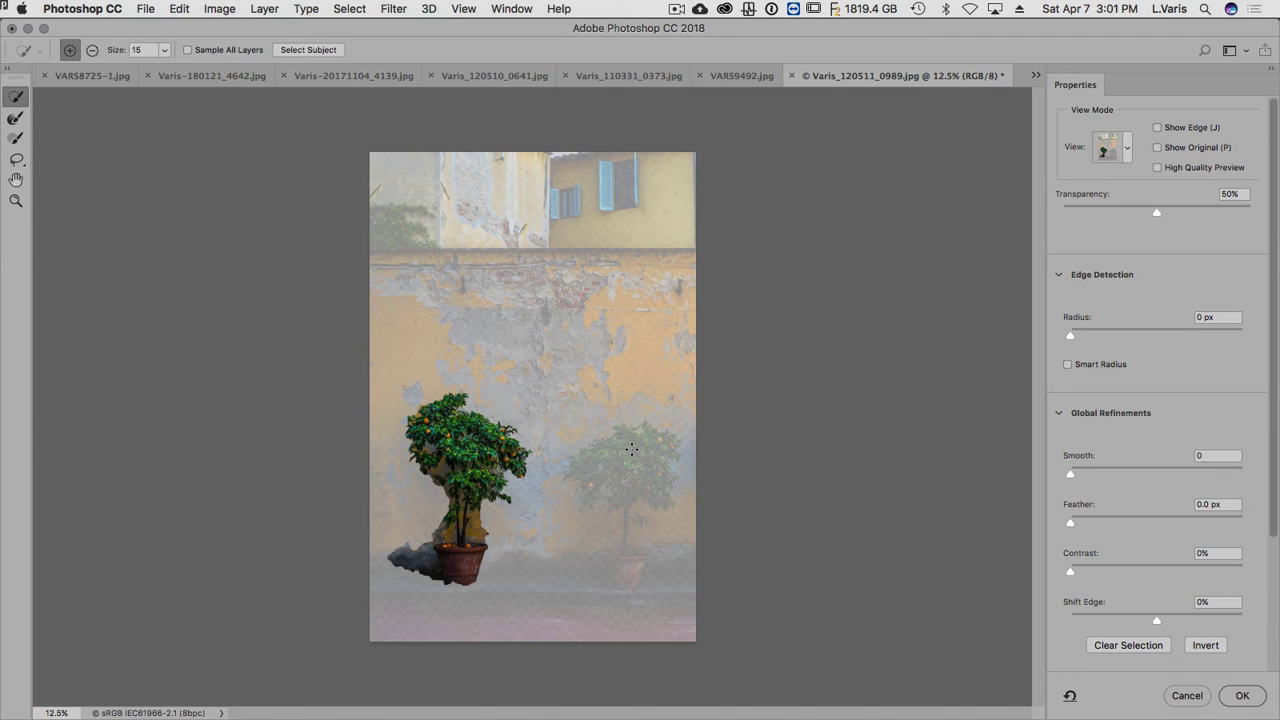
mouse_move(632, 450)
left_mouse_down()
mouse_move(616, 460)
mouse_move(622, 490)
mouse_move(610, 446)
mouse_move(648, 466)
mouse_move(662, 458)
left_mouse_up()
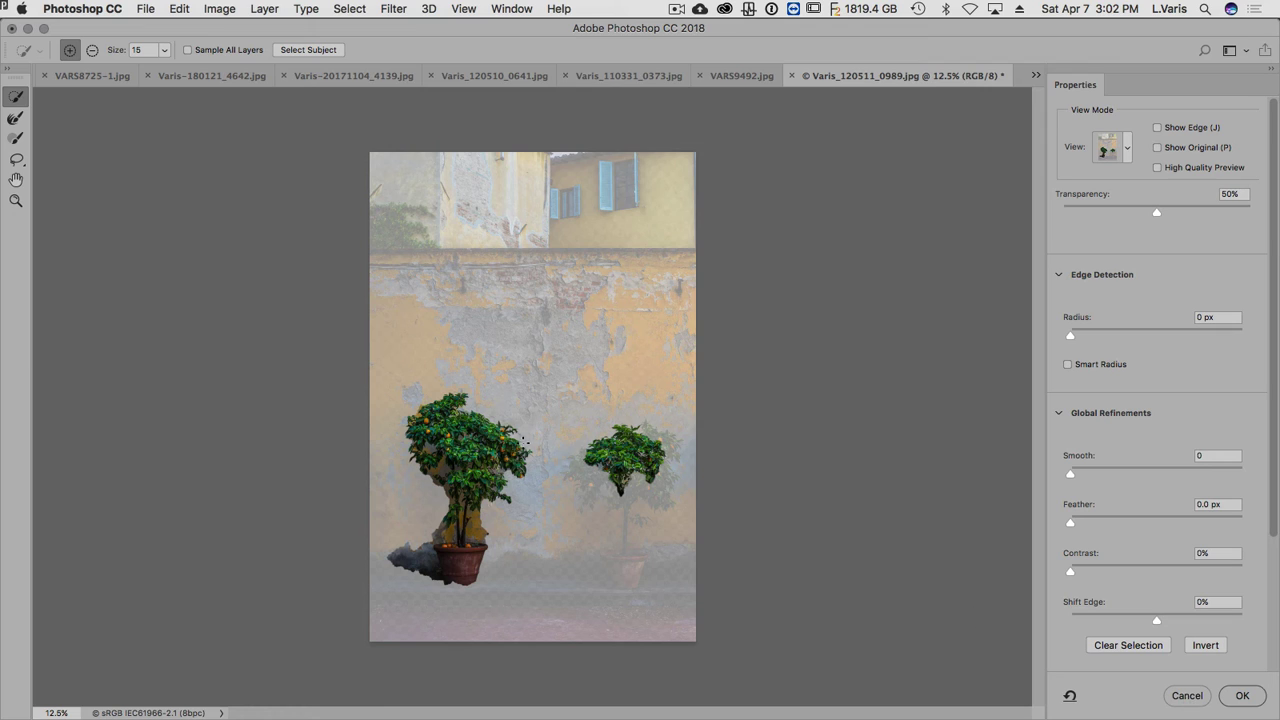
left_click(1189, 698)
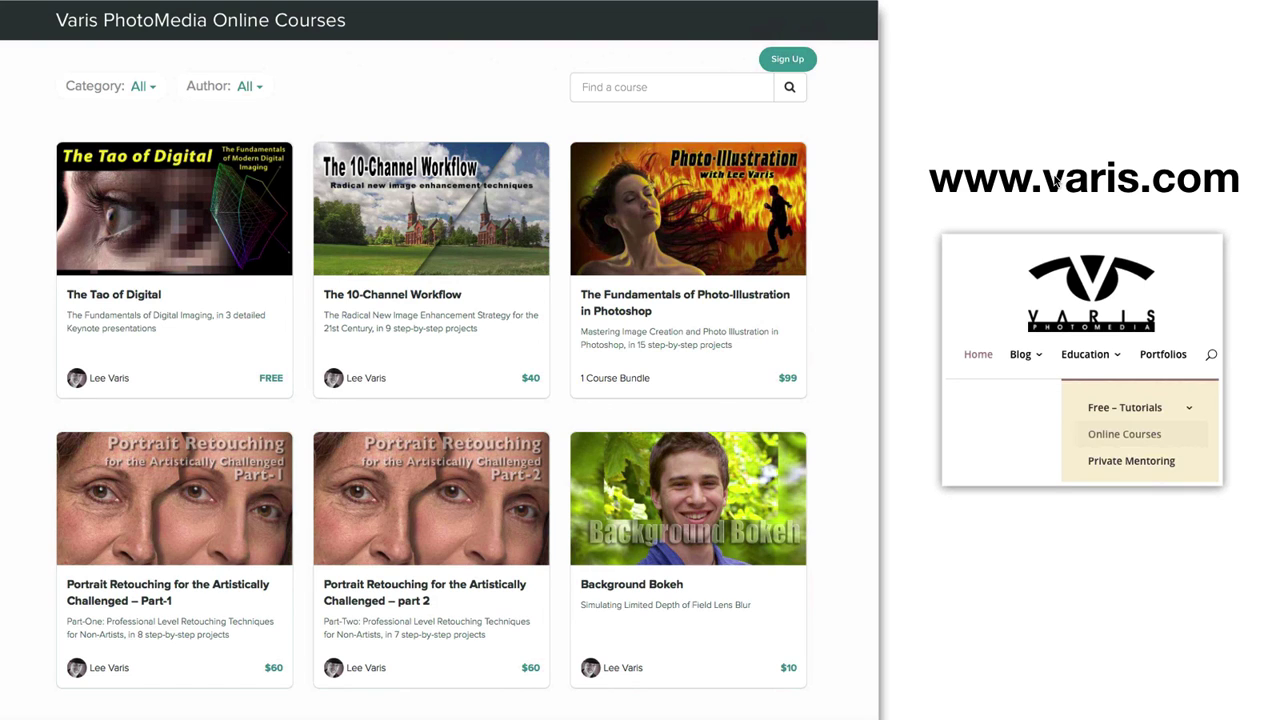
Step: Point out Education > Online Courses, then advance to the course list slide
left_click(1056, 180)
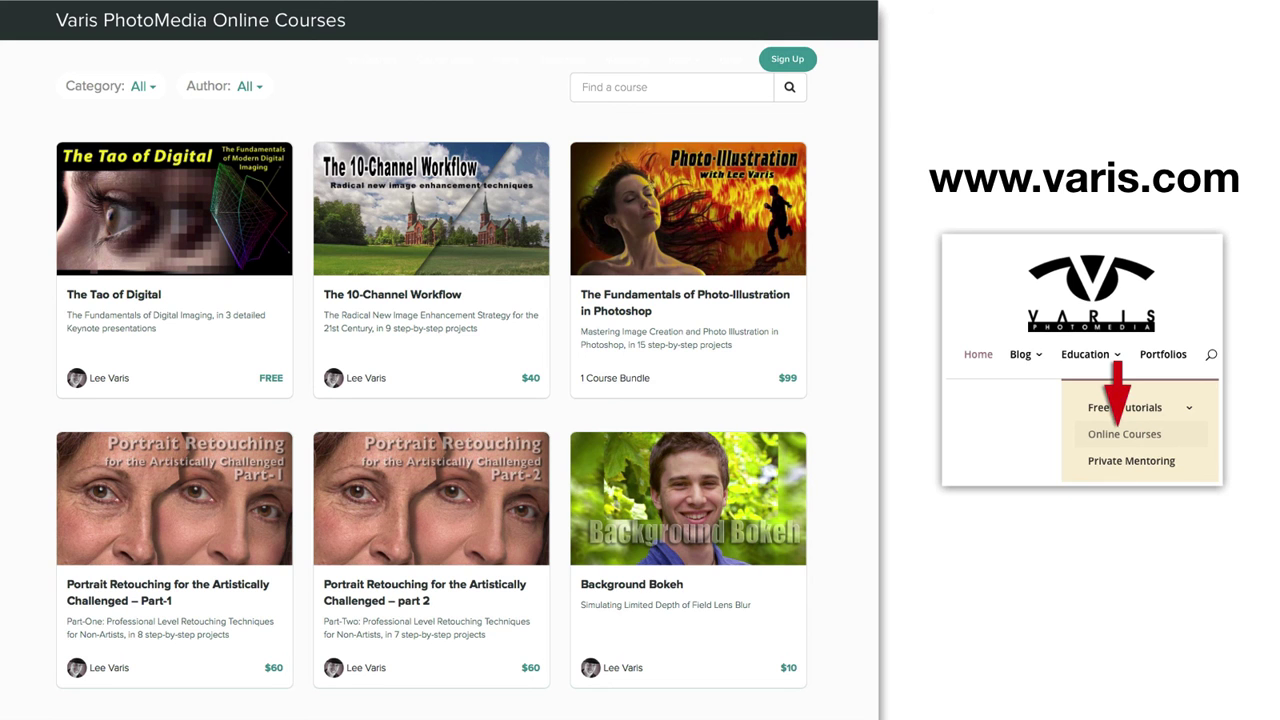
left_click(1054, 180)
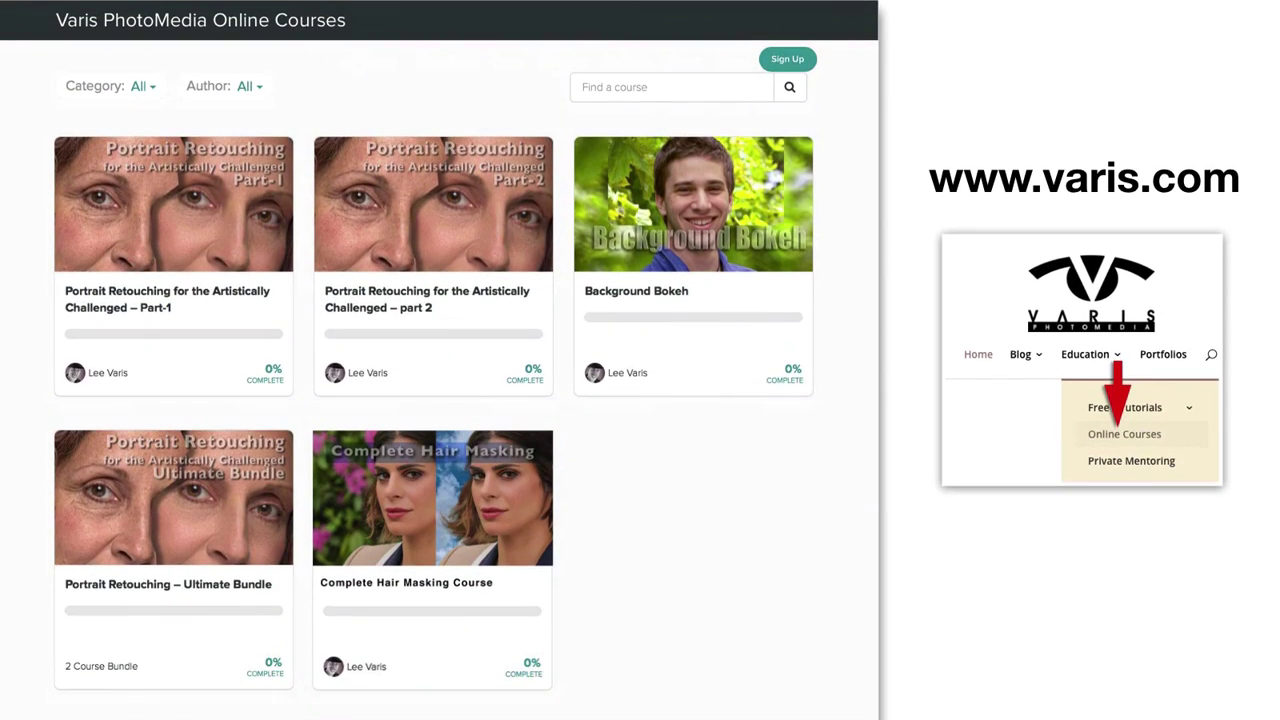